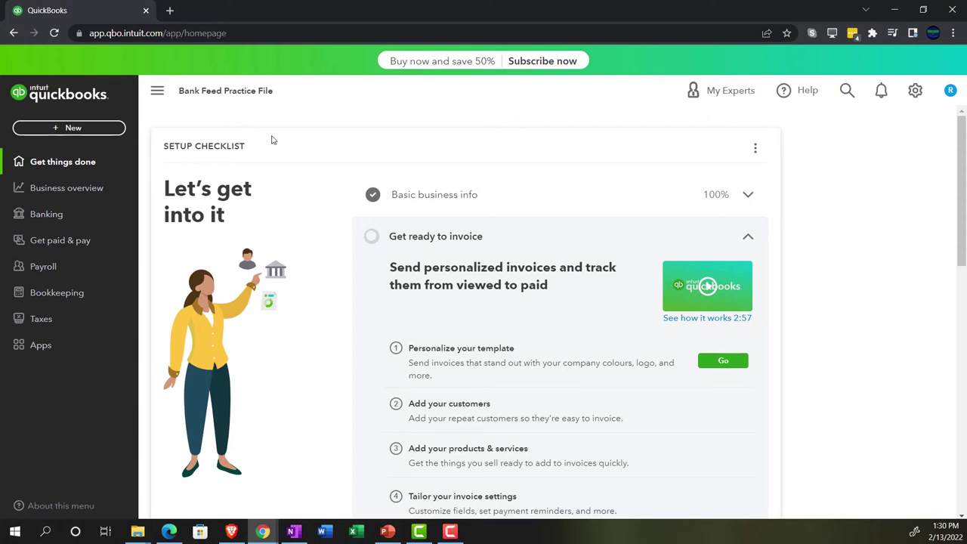
Check the practice file's current view option in the settings and compare it with the sample company in Edge
key("ctrl+plus")
key("ctrl+plus")
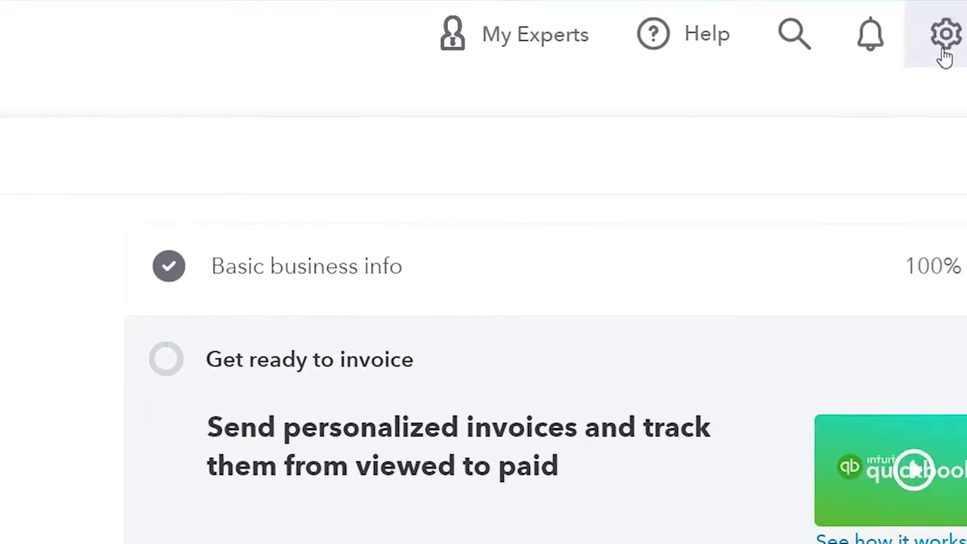
left_click(943, 34)
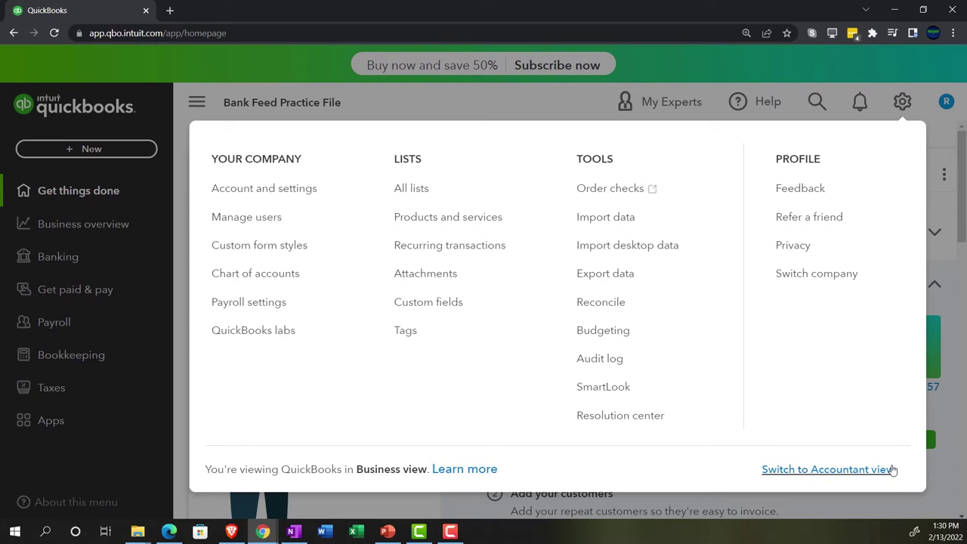
left_click(169, 531)
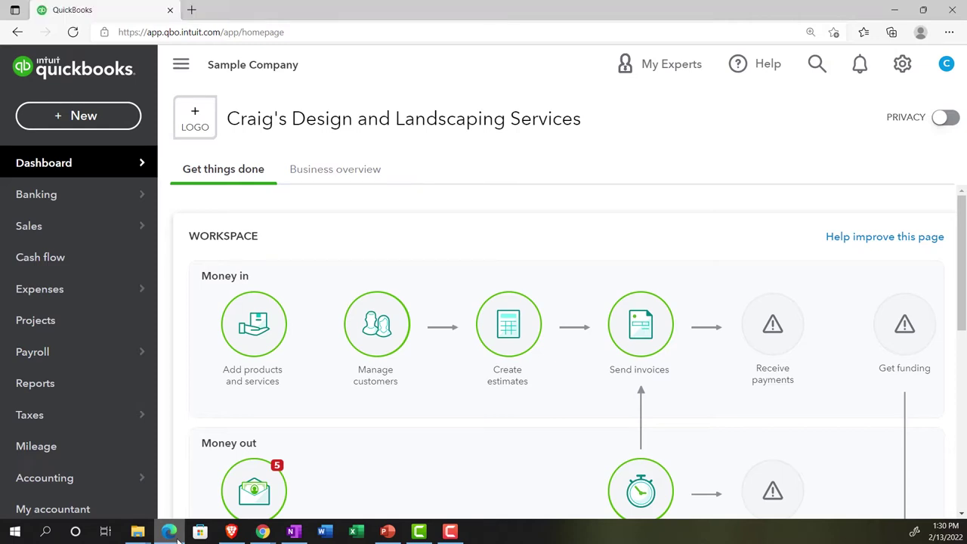
left_click(170, 531)
left_click(180, 396)
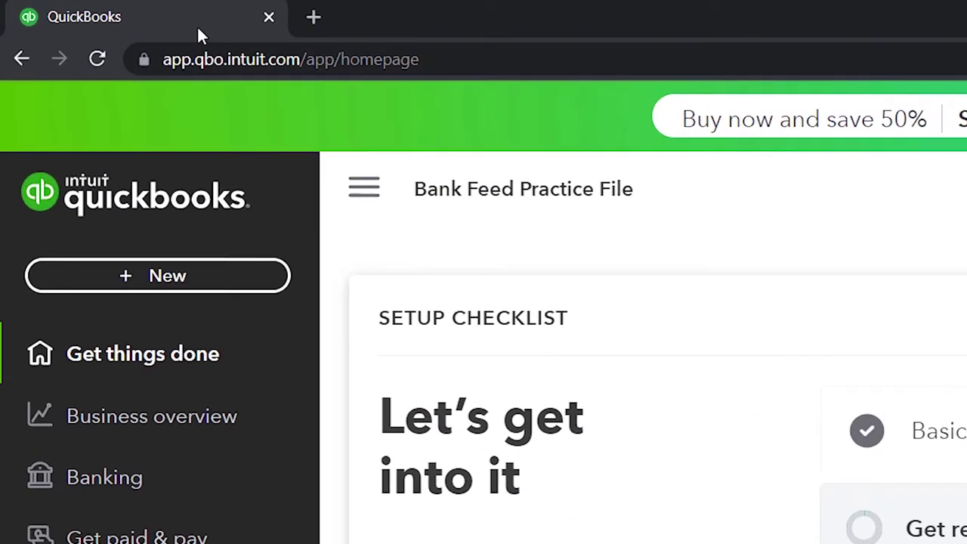
Duplicate the practice file's browser tab three times
right_click(105, 12)
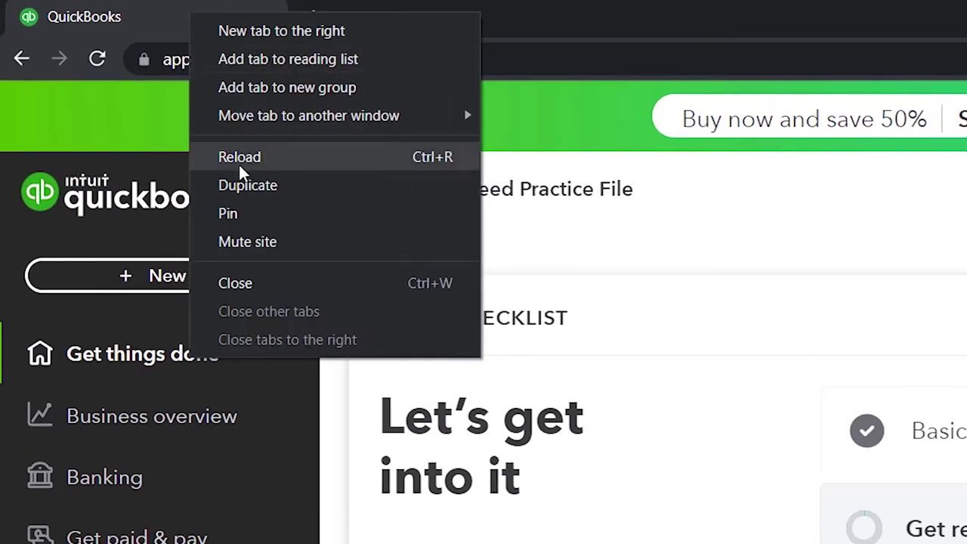
left_click(238, 184)
left_click(204, 17)
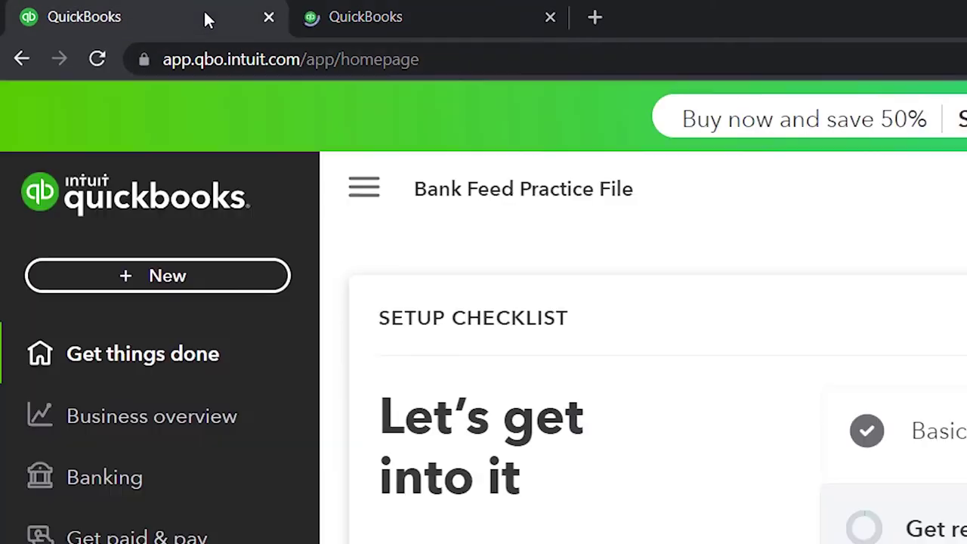
right_click(204, 17)
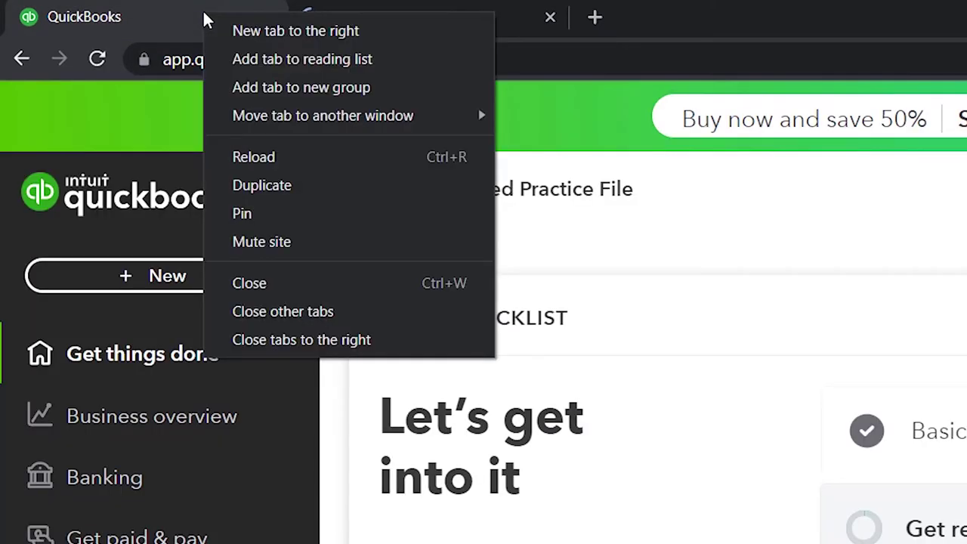
left_click(242, 185)
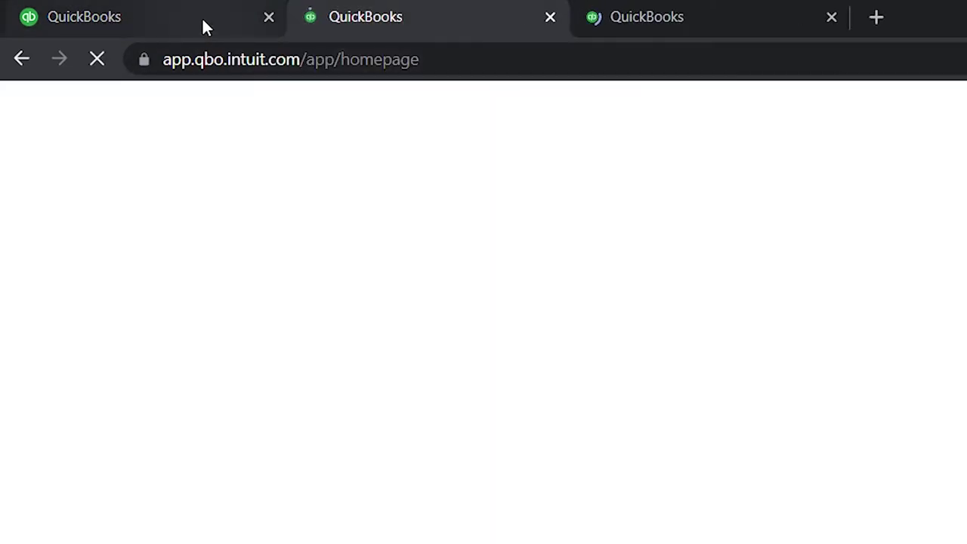
left_click(202, 16)
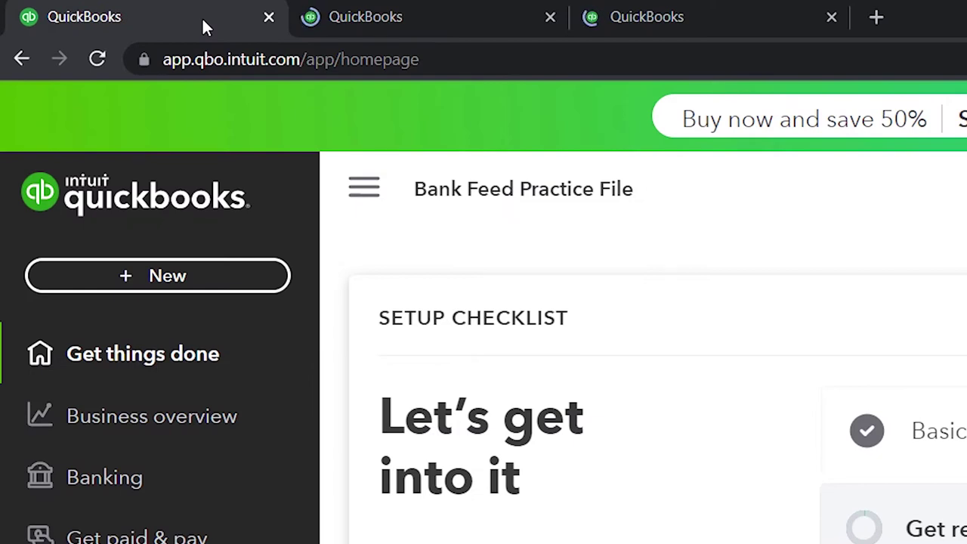
right_click(201, 17)
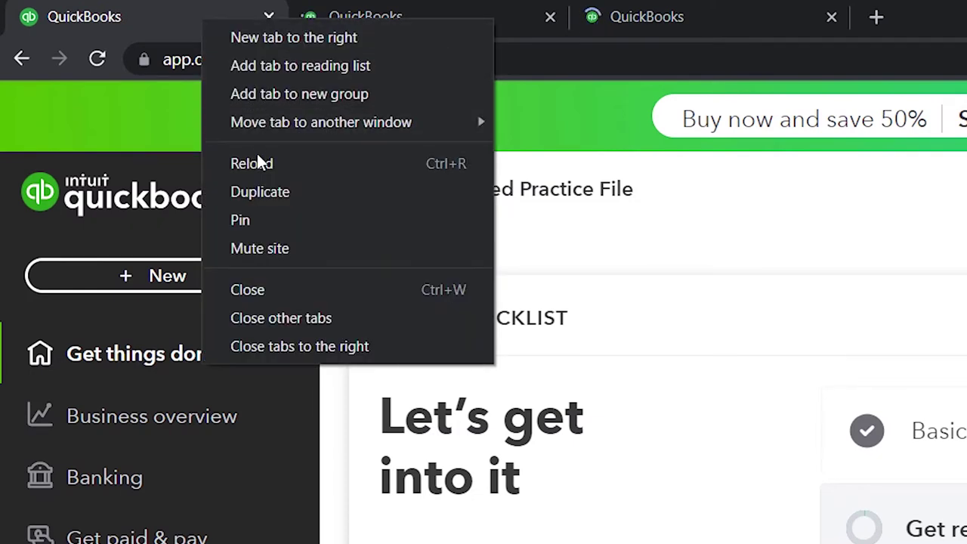
left_click(263, 191)
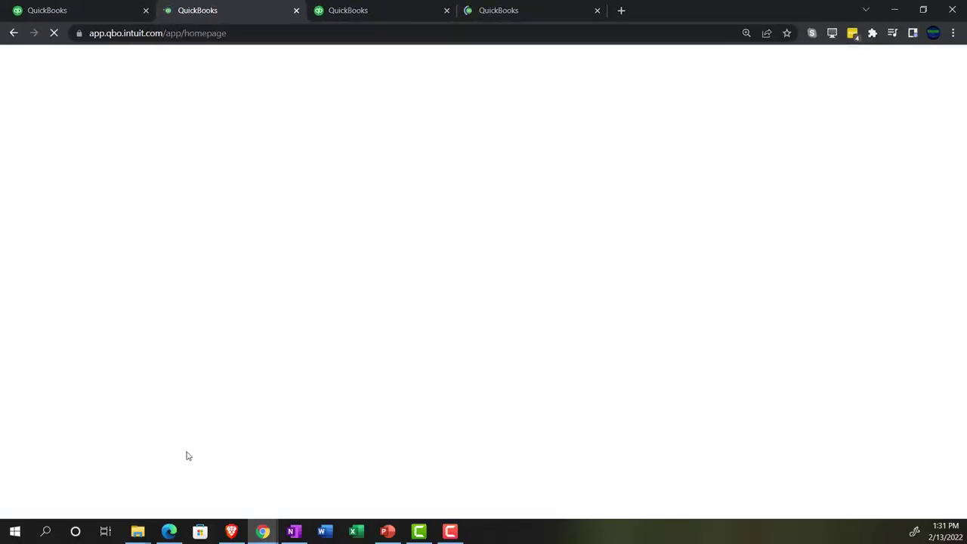
Open the Balance Sheet from the favorite reports in the second browser tab, with the navigation menu collapsed
left_click(170, 531)
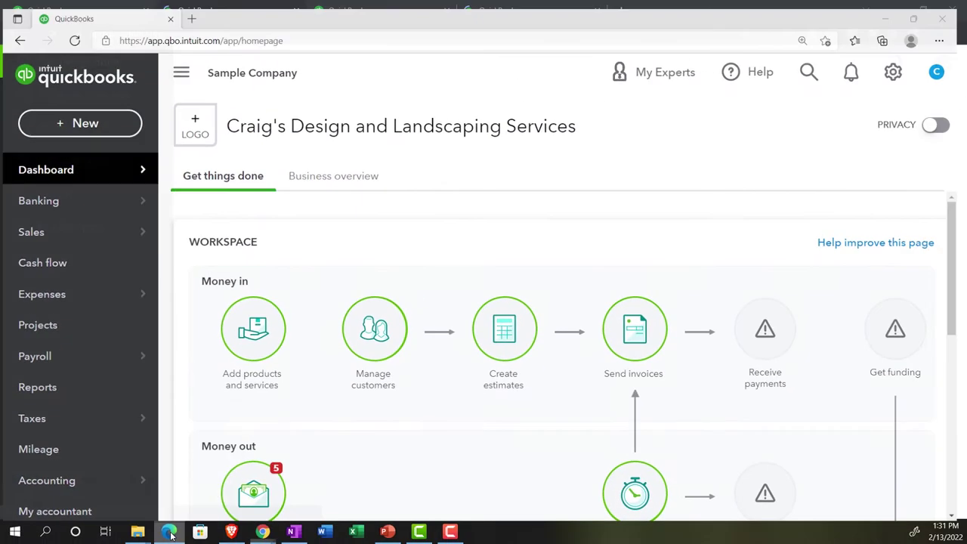
left_click(170, 534)
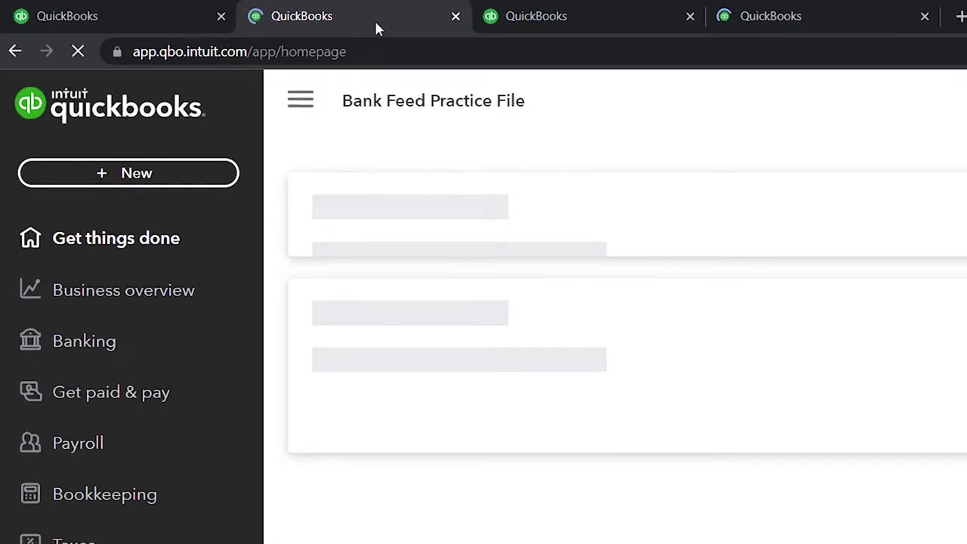
left_click(116, 305)
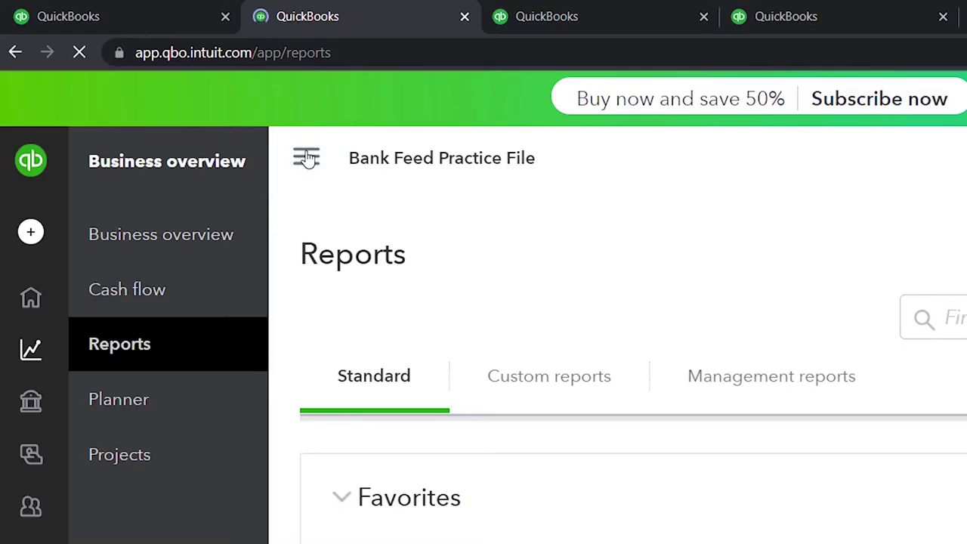
left_click(306, 158)
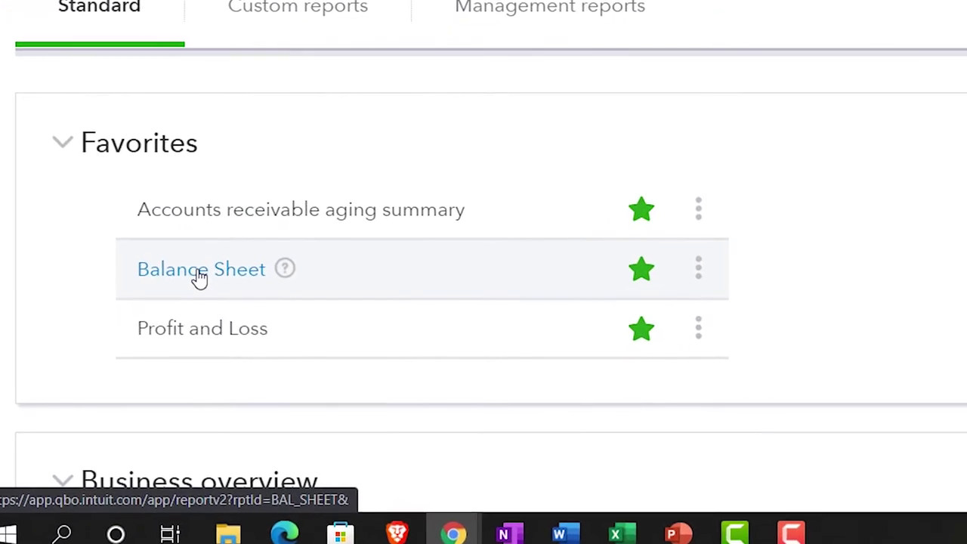
left_click(198, 275)
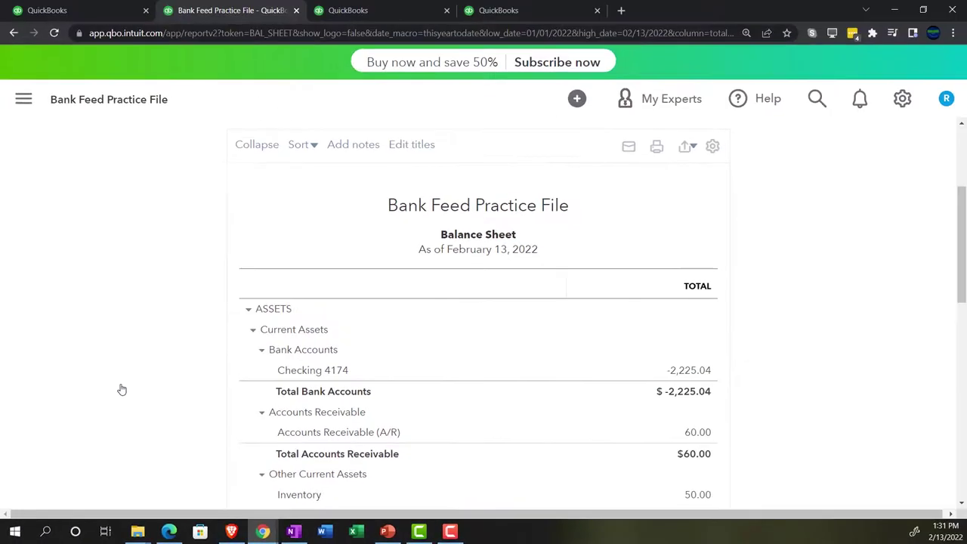
Run the Balance Sheet for the period 01/01/2021 to 12/31/2021
scroll(122, 389, "up", 3)
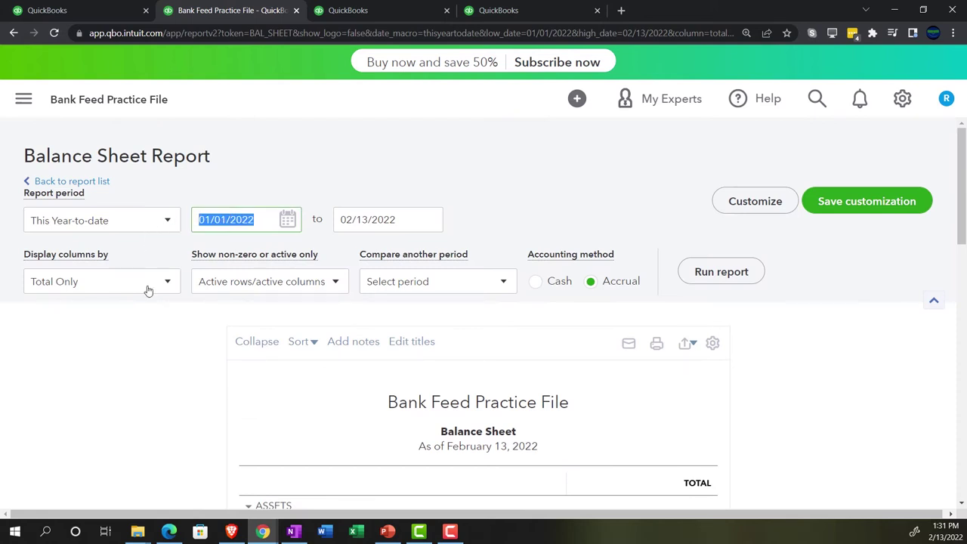
type("01012021")
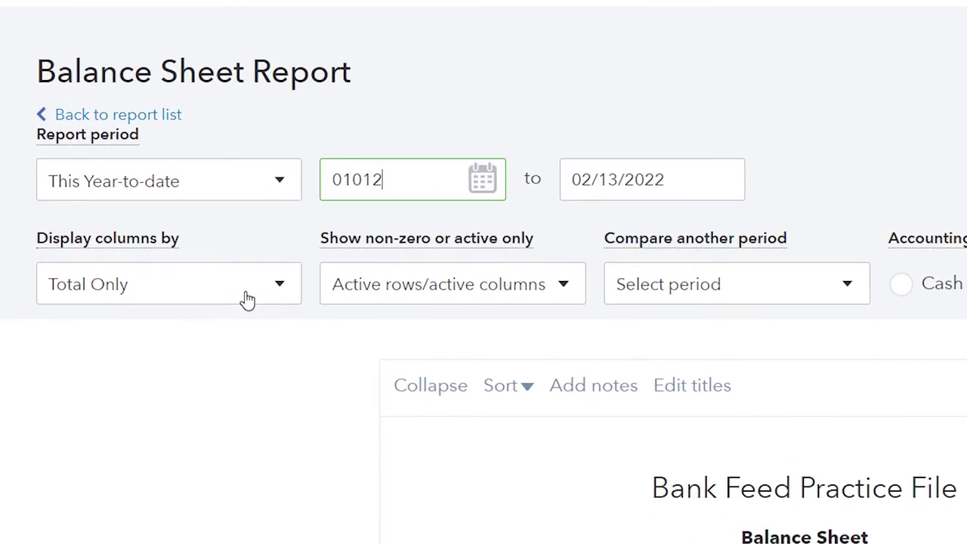
key("Tab")
type("12312021")
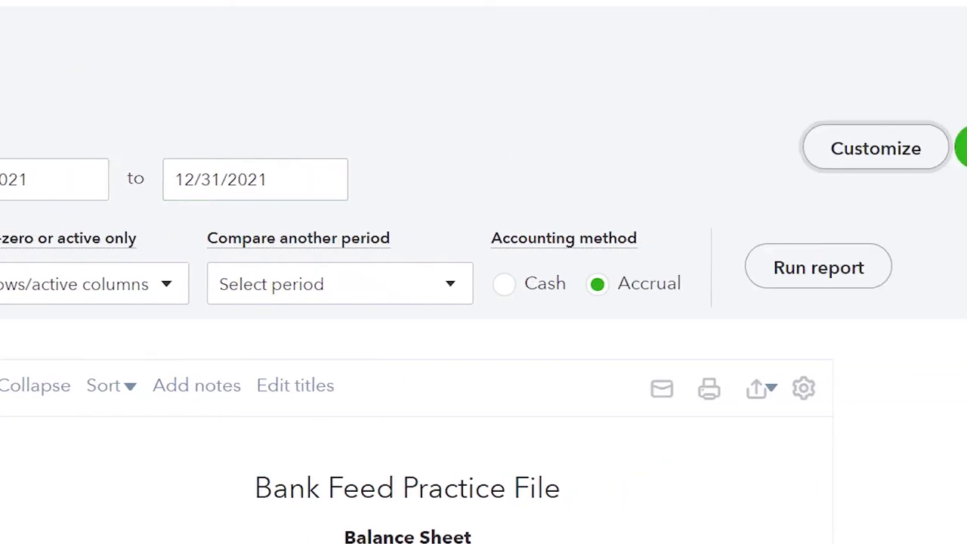
left_click(593, 276)
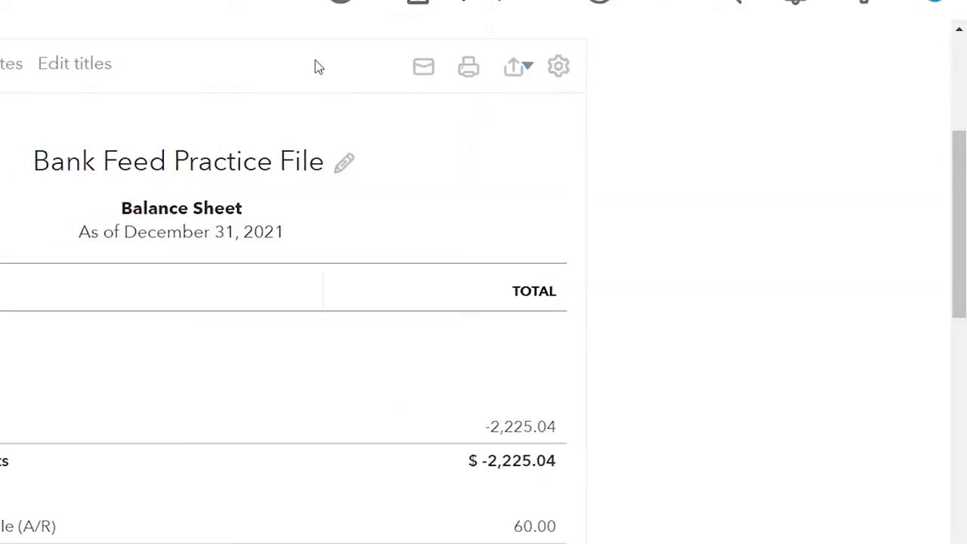
Open the Profit and Loss from the favorite reports in the third browser tab
left_click(404, 20)
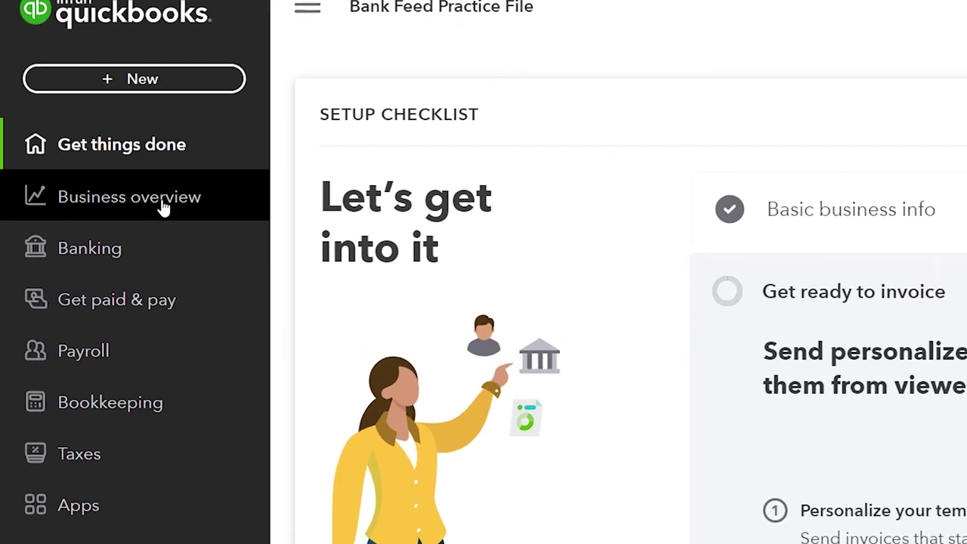
left_click(162, 205)
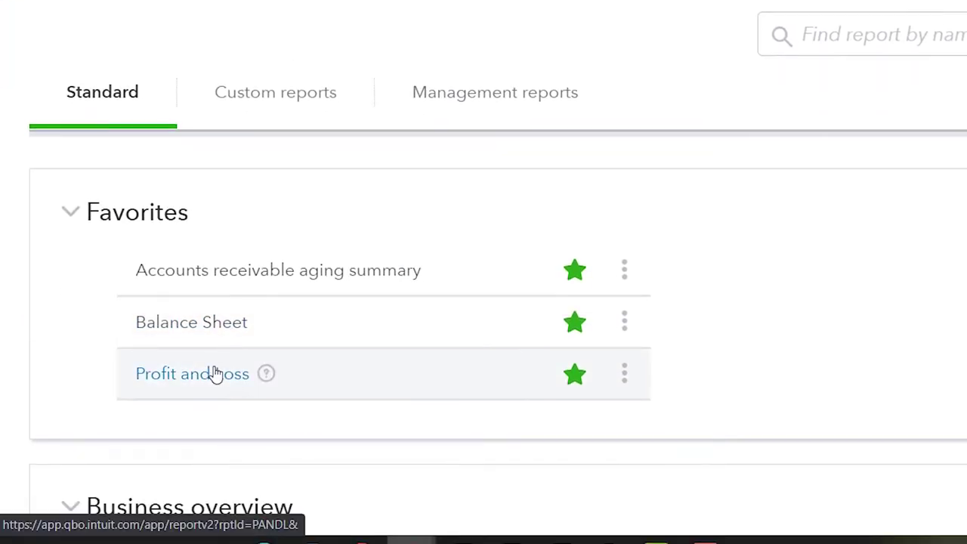
left_click(215, 373)
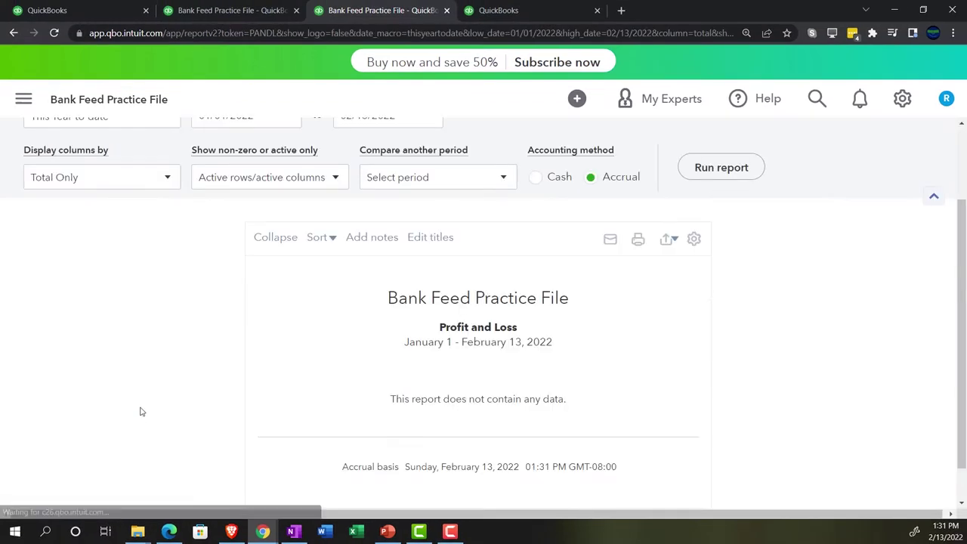
Run the Profit and Loss report for the period 01/01/2021 to 12/31/2021
scroll(166, 378, "up", 2)
left_click_drag(254, 219, 127, 225)
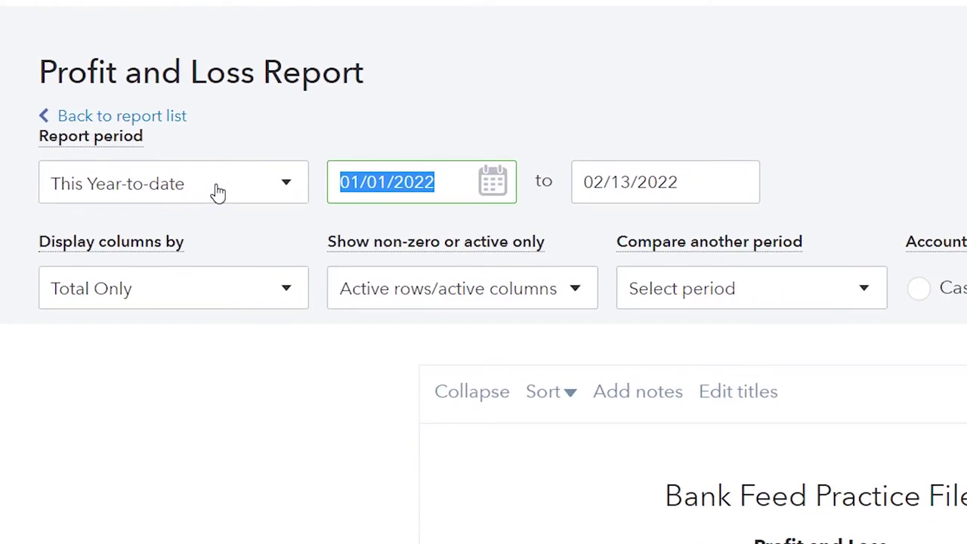
type("0101")
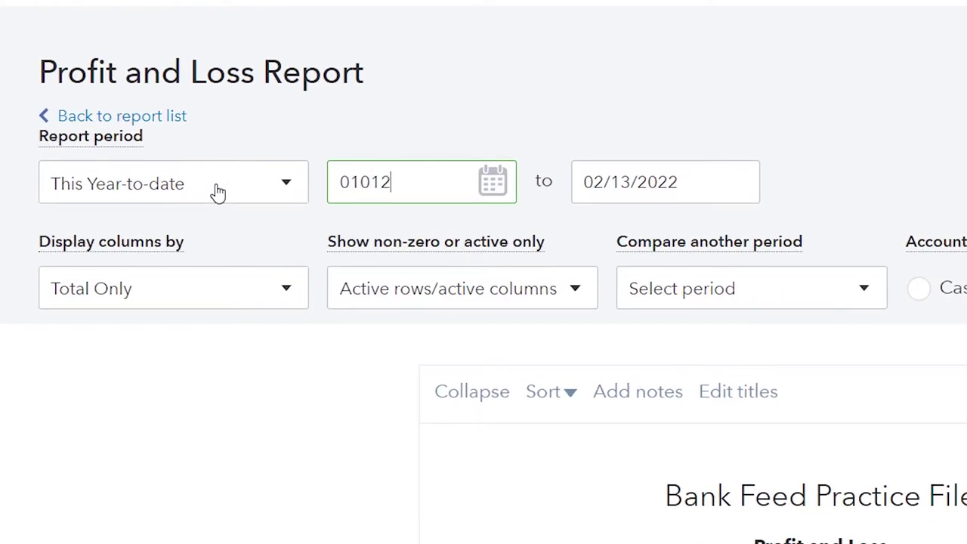
key("Tab")
type("123122")
key("BackSpace")
key("Tab")
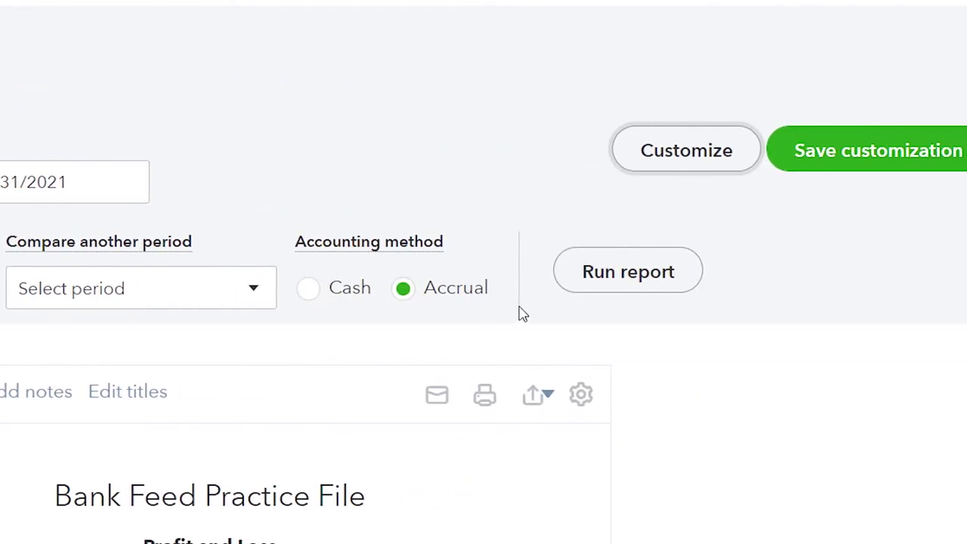
left_click(534, 286)
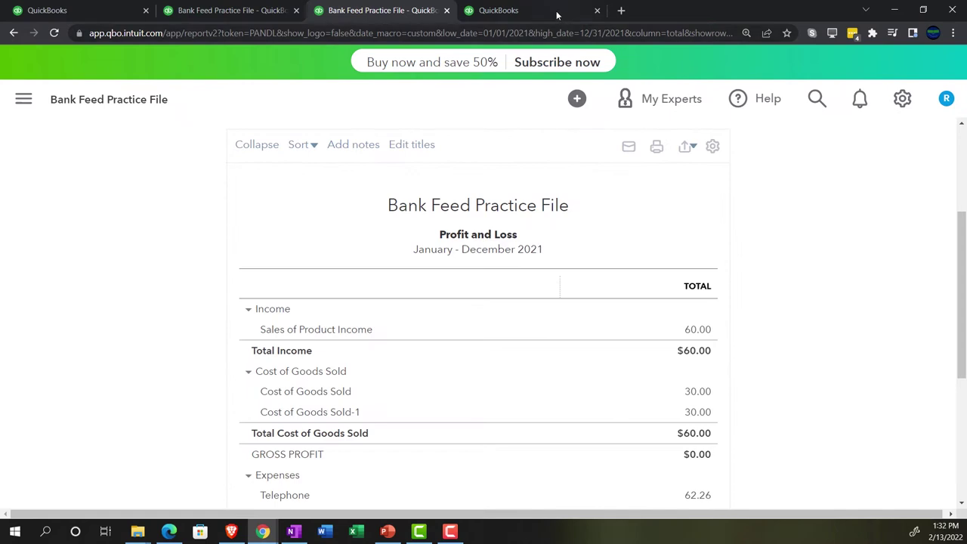
In the fourth browser tab, find the Trial Balance report by searching for "tria" and open it
left_click(547, 11)
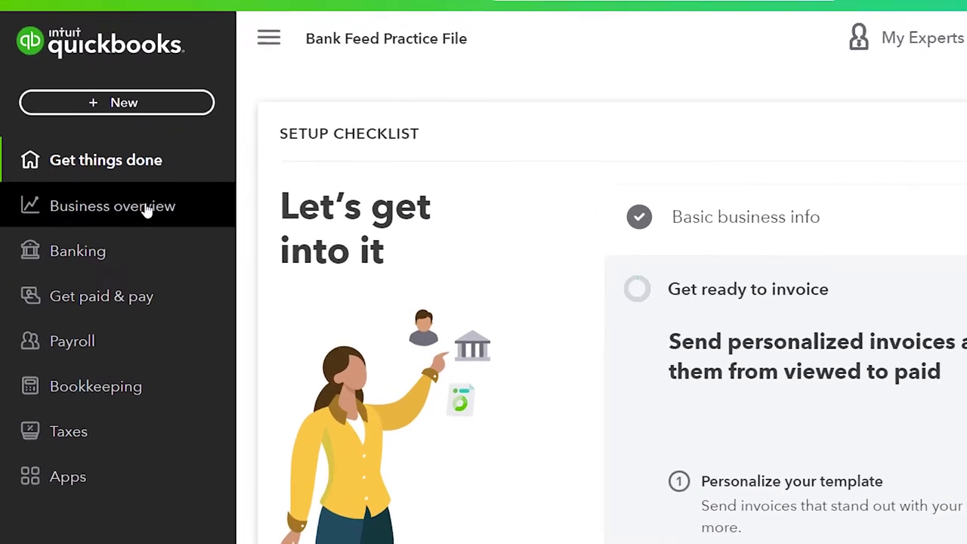
left_click(106, 225)
left_click(152, 208)
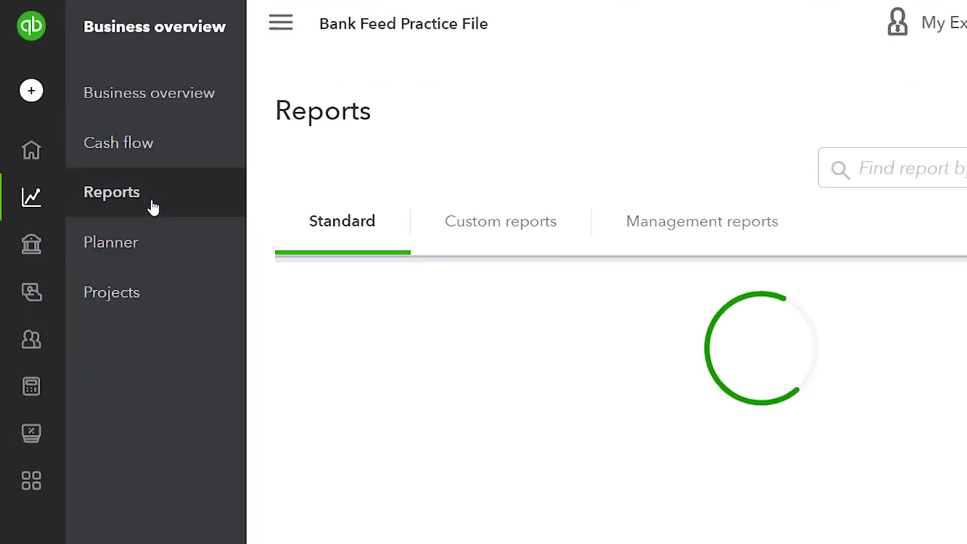
left_click(445, 168)
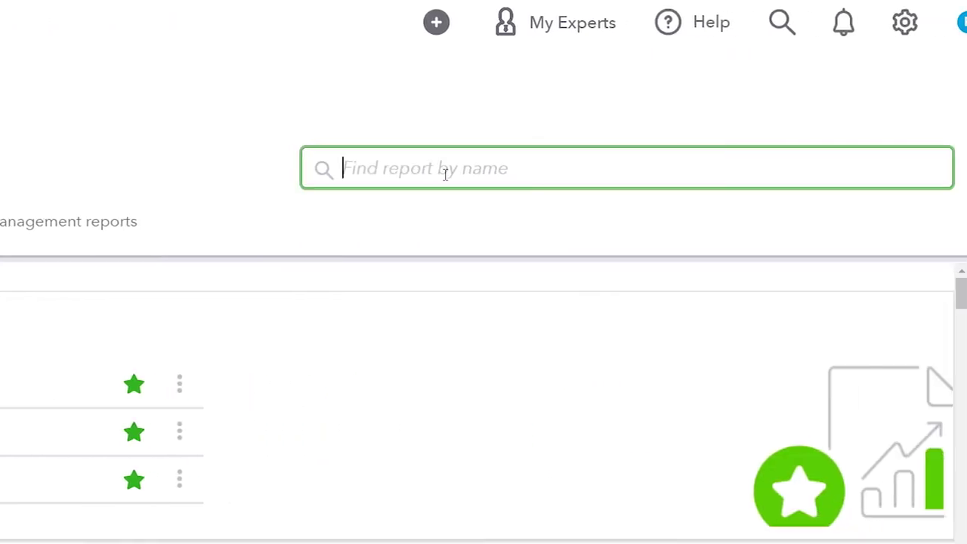
type("tril")
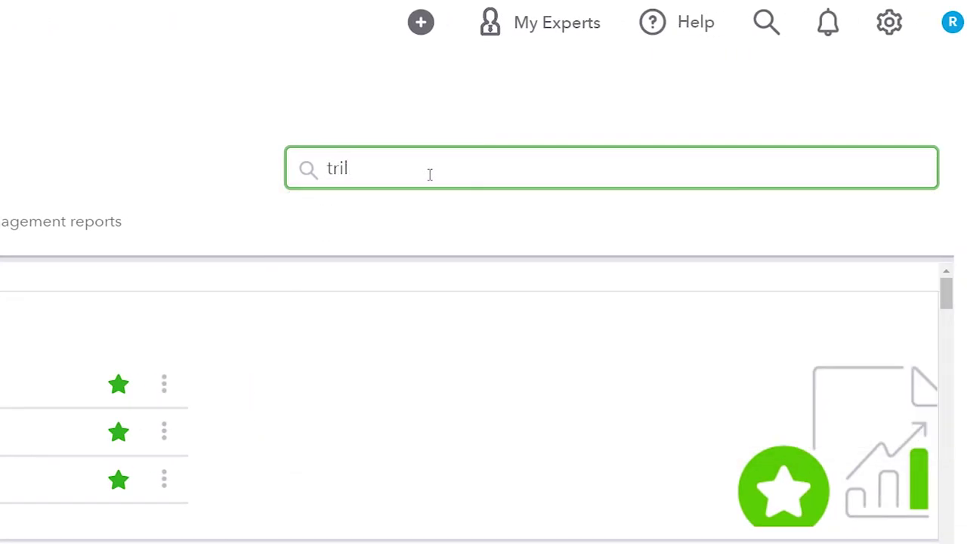
key("BackSpace")
type("a")
key("Down")
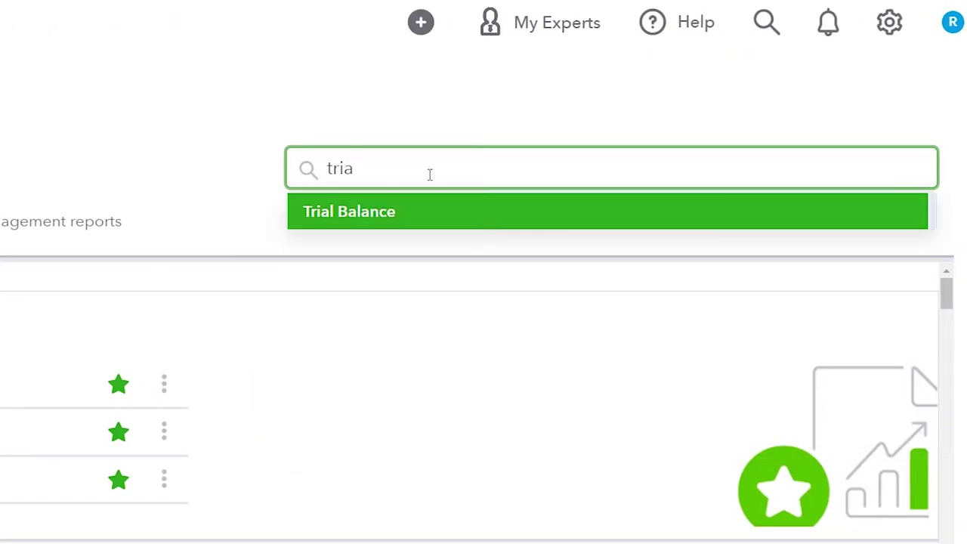
key("Return")
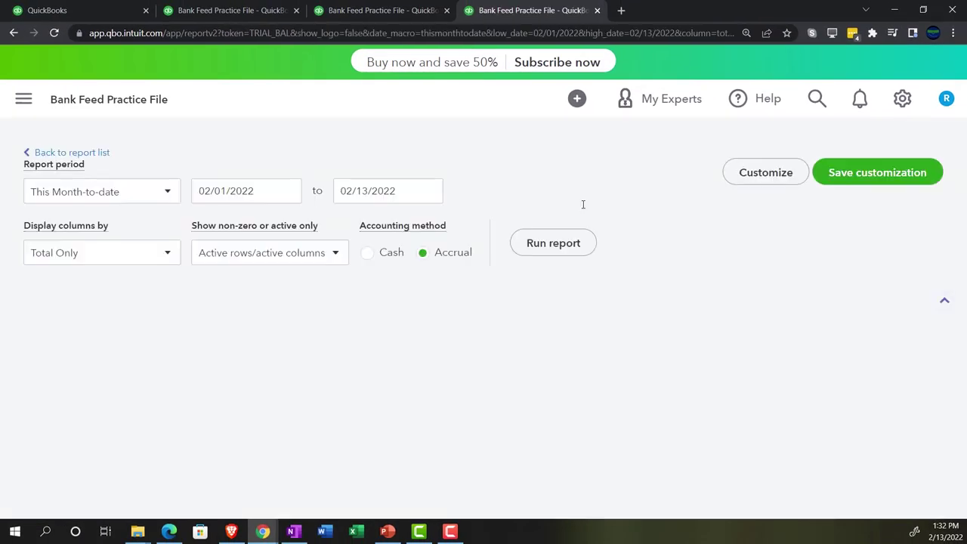
Run the Trial Balance report for the period 01/01/2021 to 12/31/2021
scroll(582, 204, "down", 3)
scroll(199, 280, "up", 4)
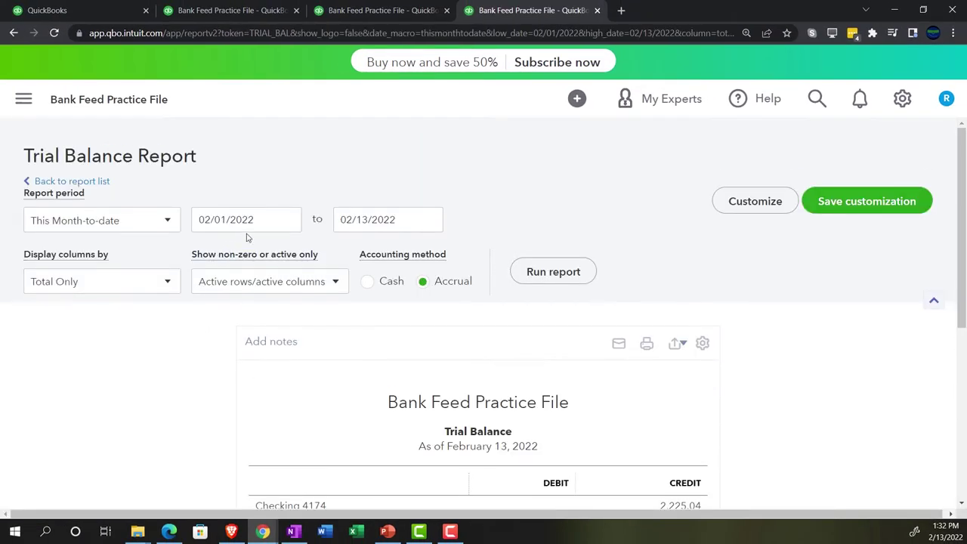
left_click(250, 218)
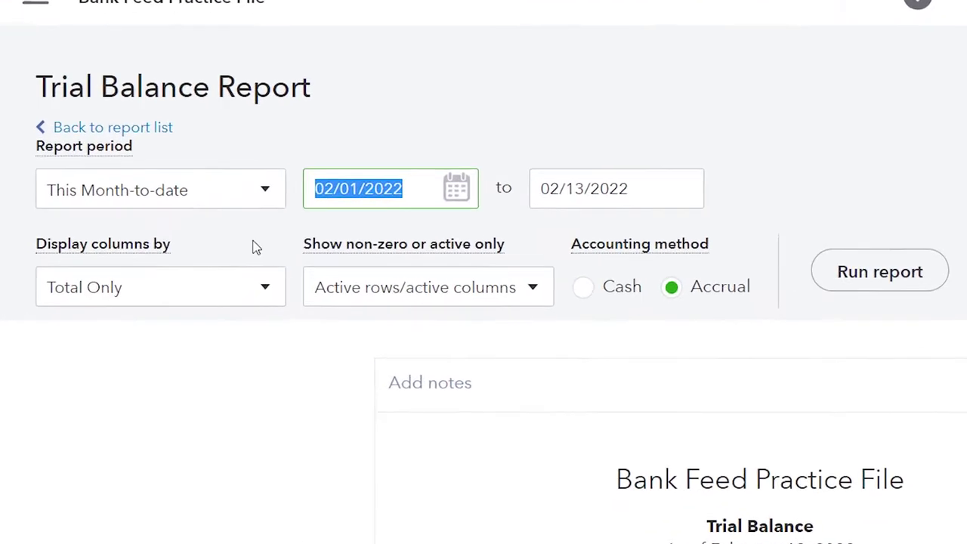
type("01/01/2021")
key("Tab")
type("12312021")
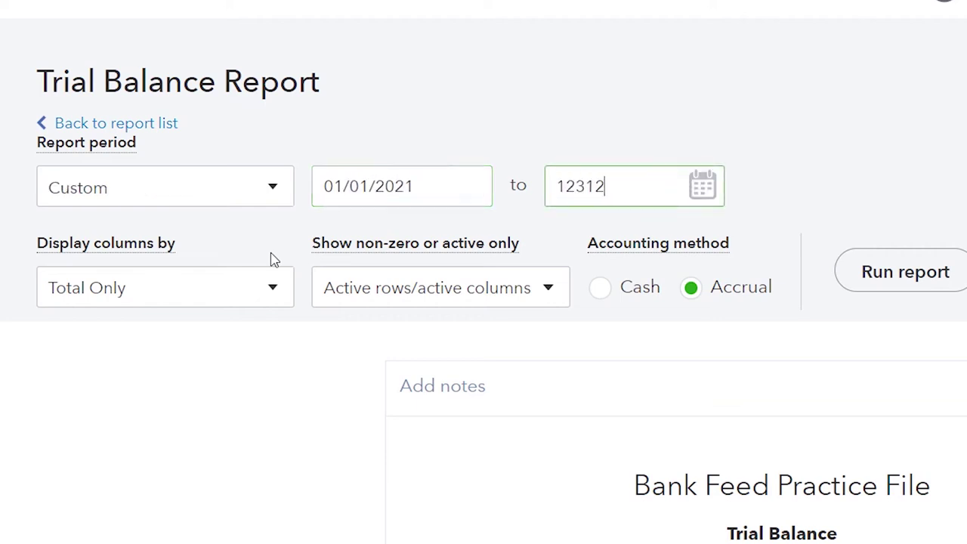
left_click(869, 272)
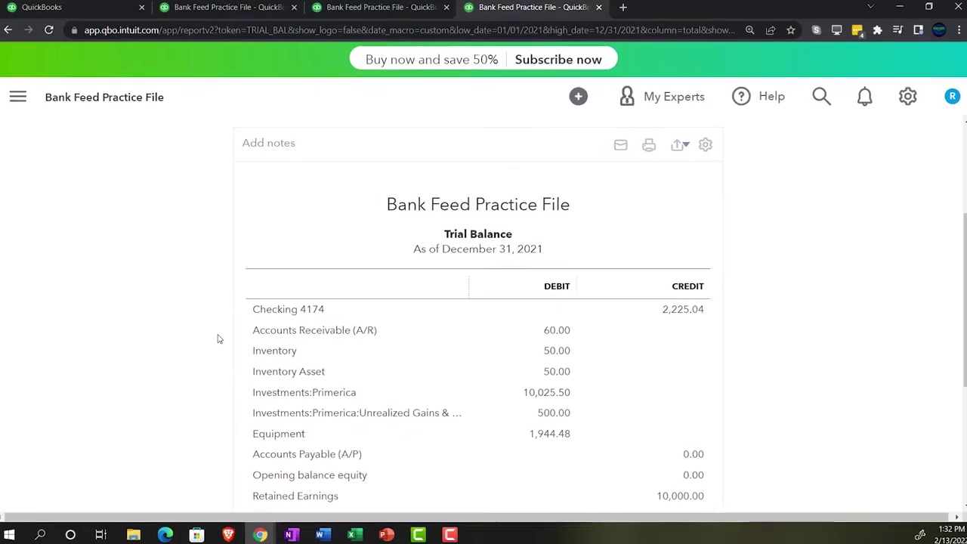
scroll(217, 339, "down", 1)
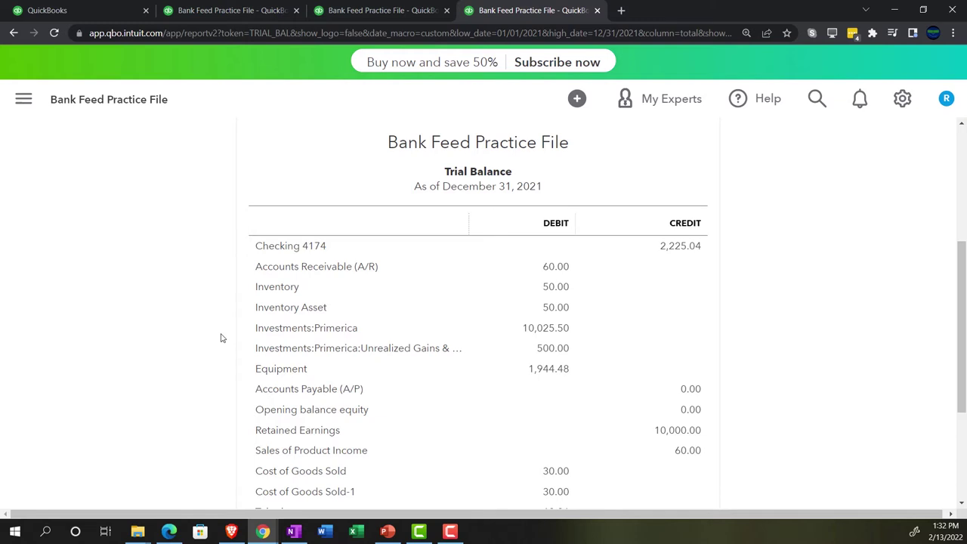
key("ctrl+plus")
key("ctrl+plus")
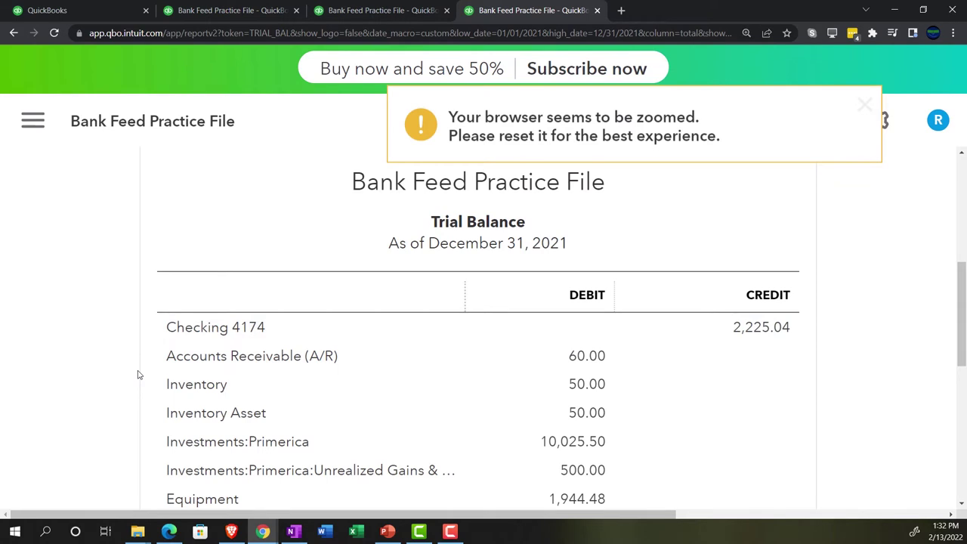
scroll(138, 375, "down", 1)
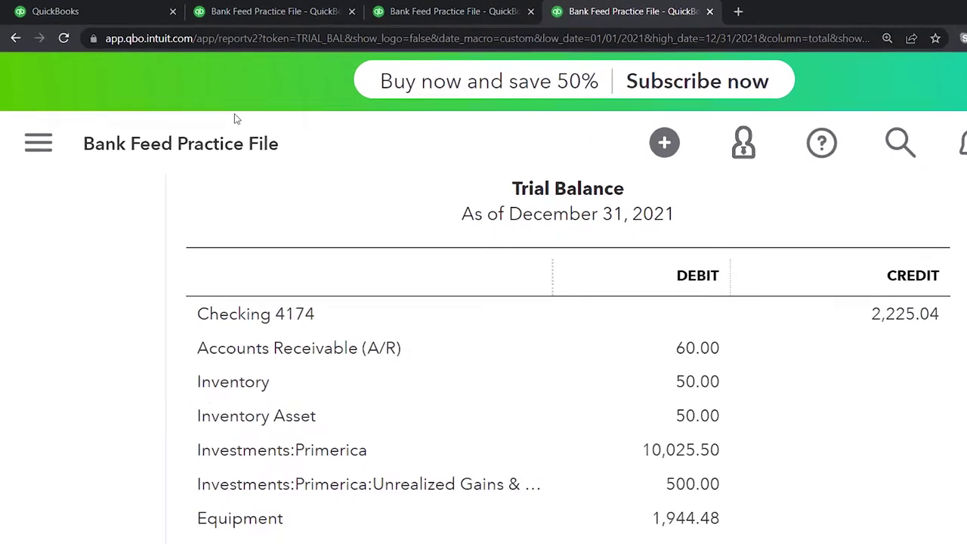
In the first browser tab, open the Bookkeeping bank transactions page and collapse the navigation menu
left_click(124, 12)
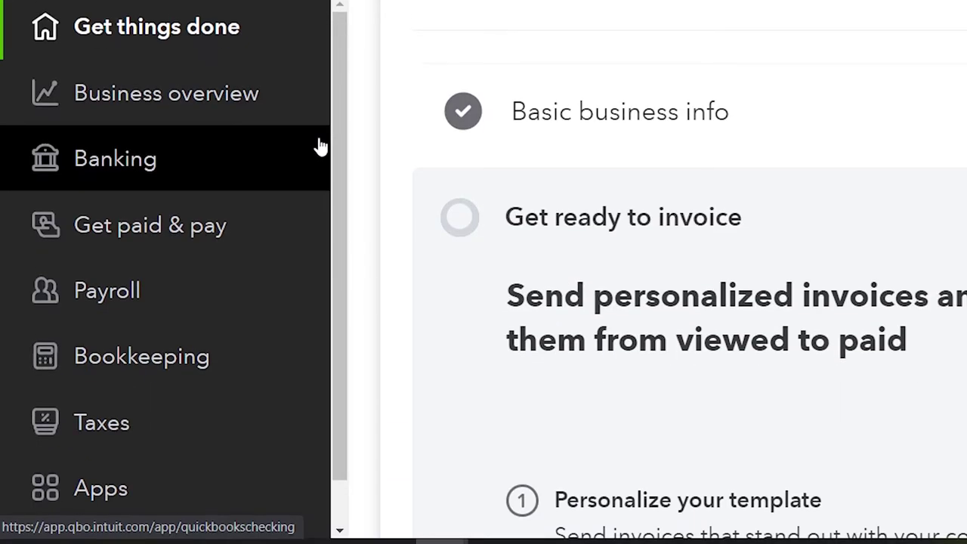
key("ctrl+minus")
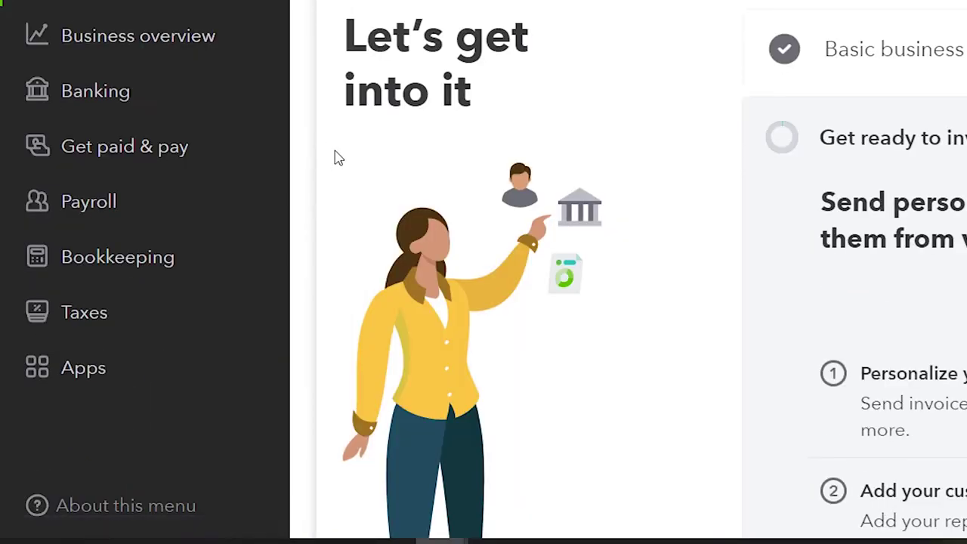
left_click(130, 269)
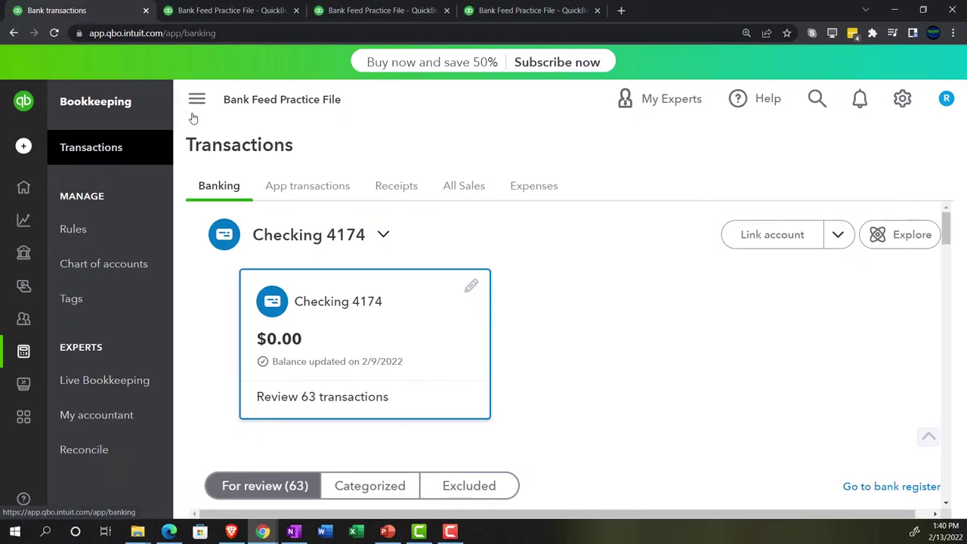
left_click(196, 99)
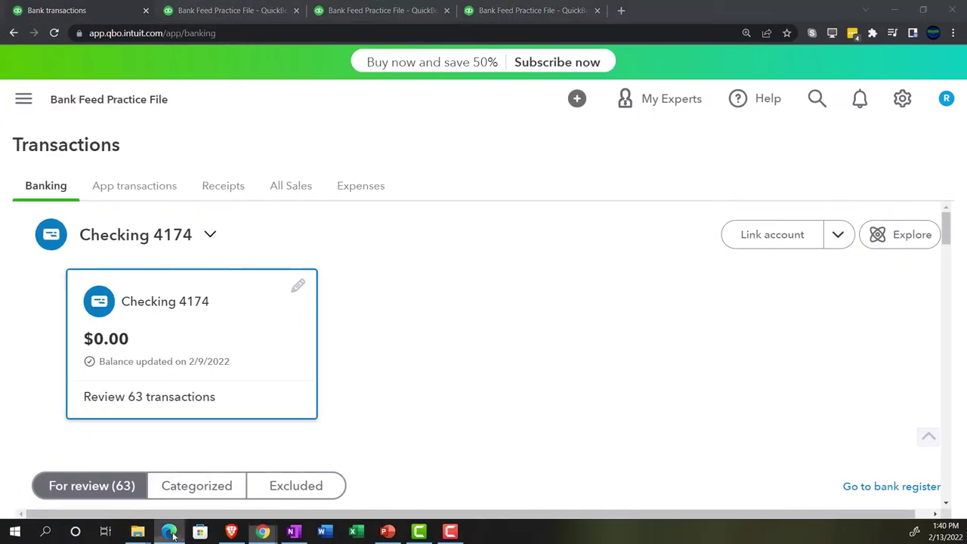
Dismiss the bank connection message in the Edge sample company and return to the practice file's Checking 4174 transactions for review
left_click(169, 532)
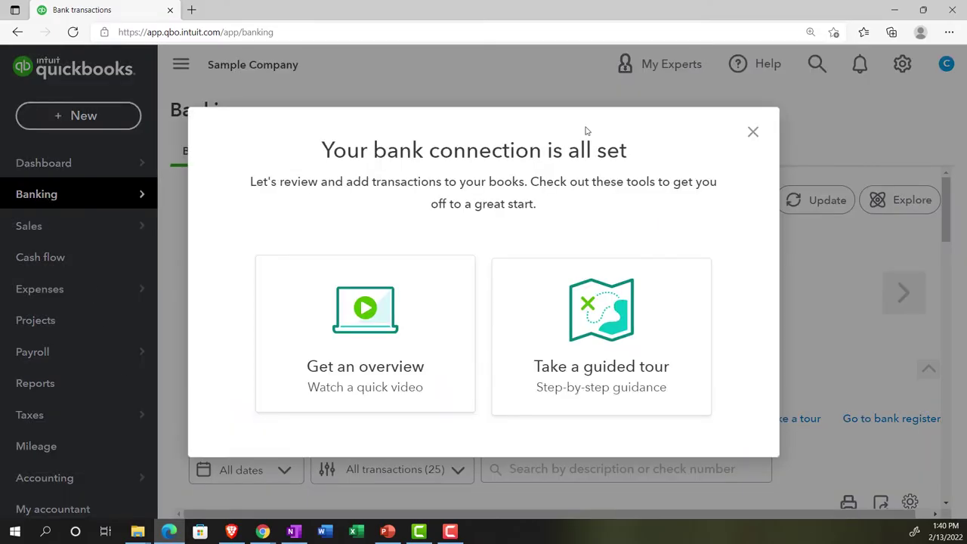
left_click(749, 131)
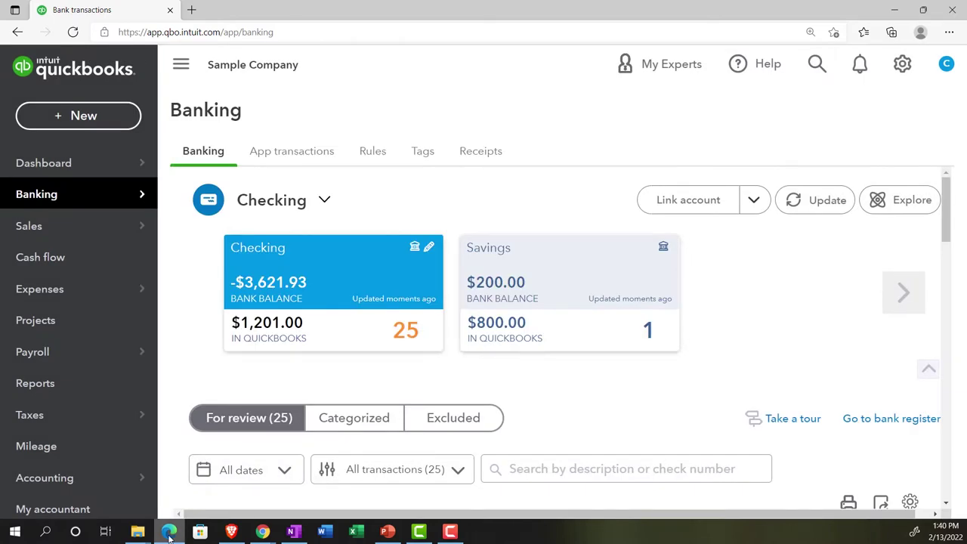
left_click(170, 532)
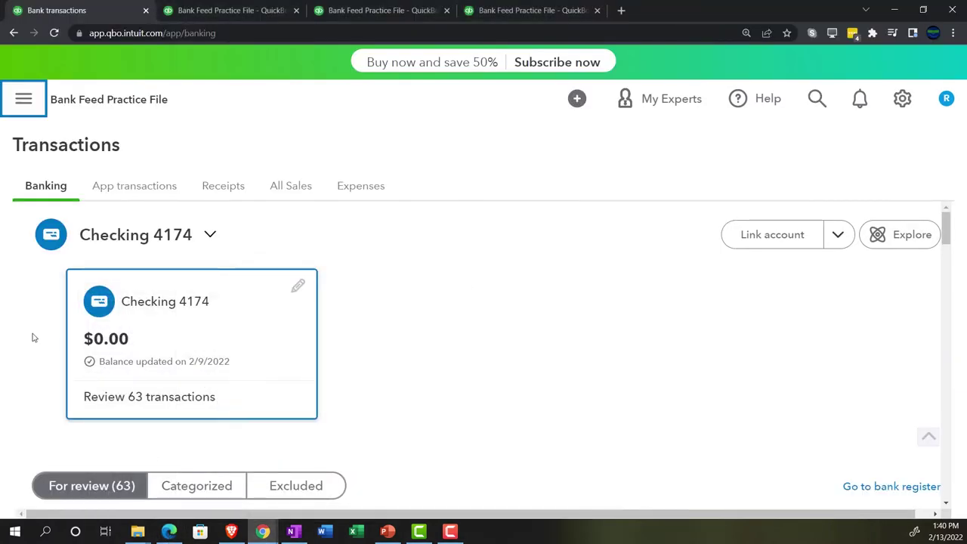
scroll(21, 335, "down", 1)
scroll(20, 335, "down", 4)
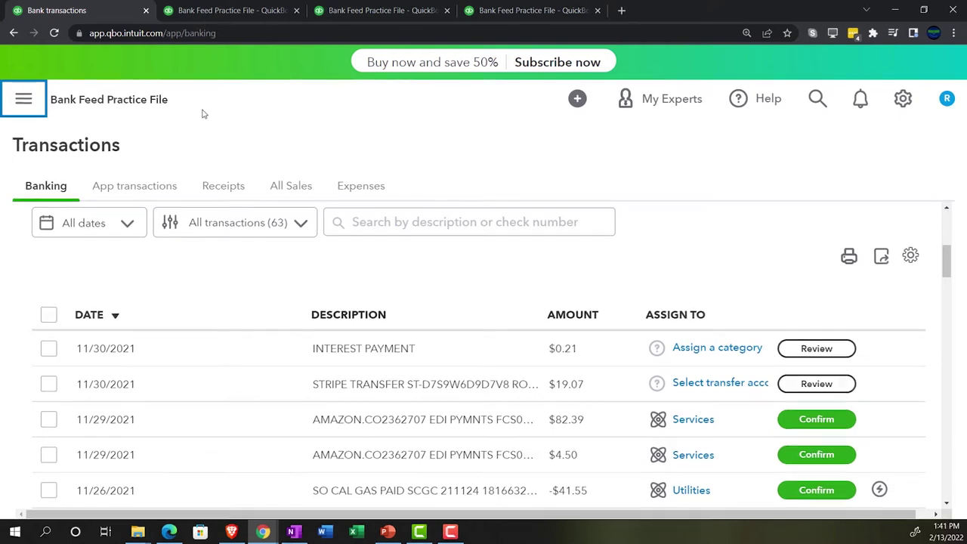
Examine the assets, liabilities and equity on the Balance Sheet, including the Checking 4174 balance under Bank Accounts
left_click(390, 18)
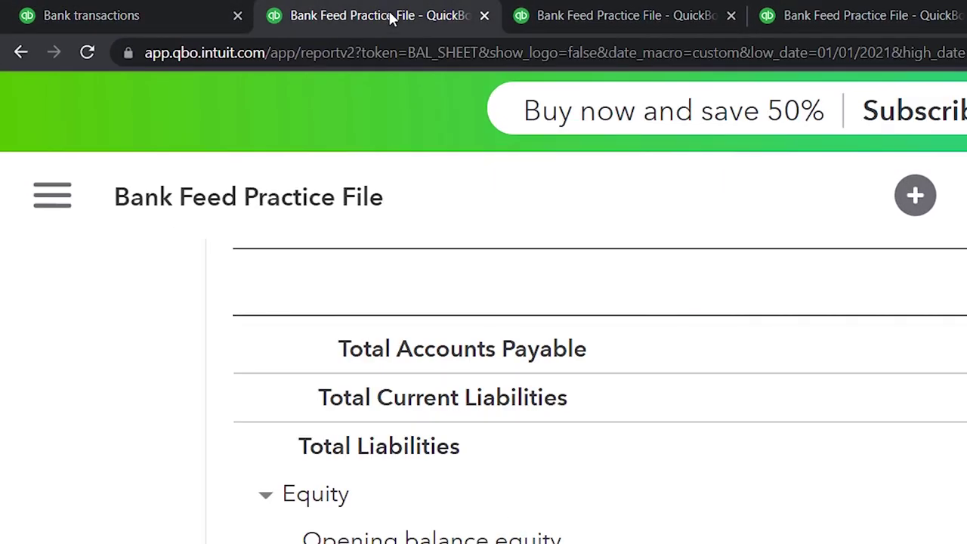
key("ctrl+plus")
key("ctrl+plus")
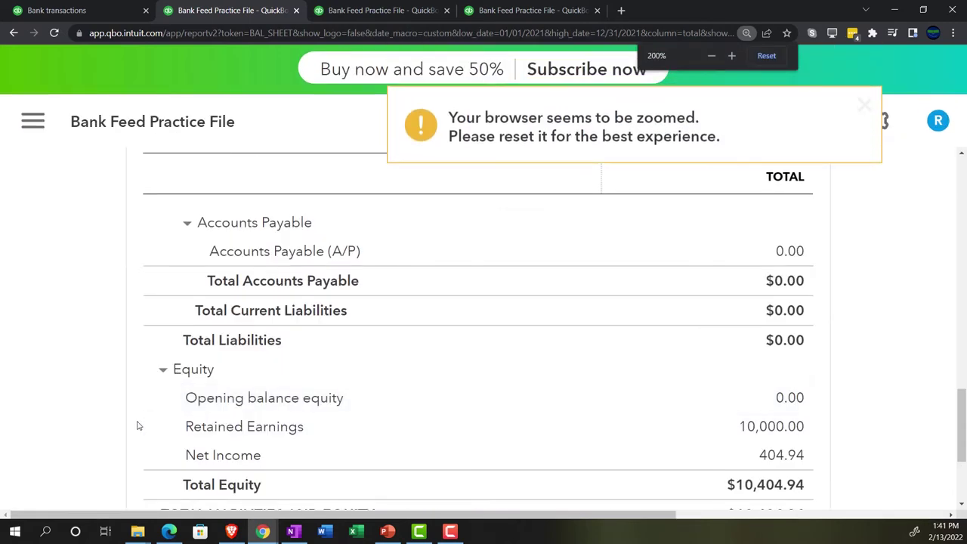
key("ctrl+plus")
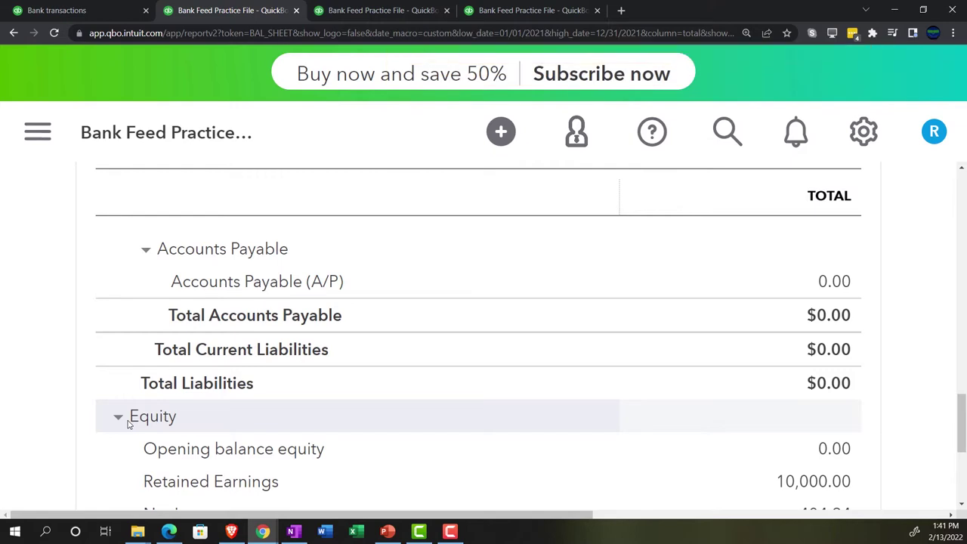
scroll(127, 425, "up", 5)
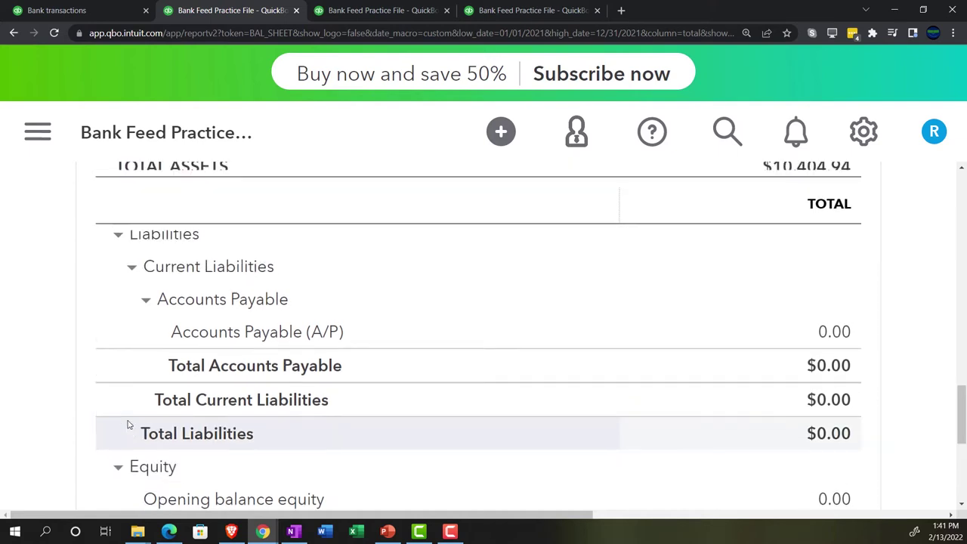
scroll(127, 425, "up", 6)
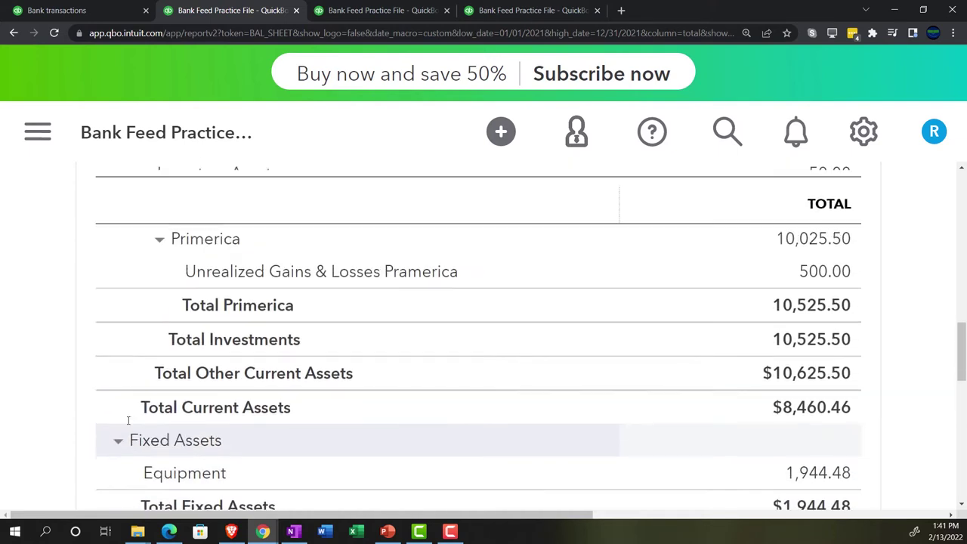
scroll(127, 424, "up", 3)
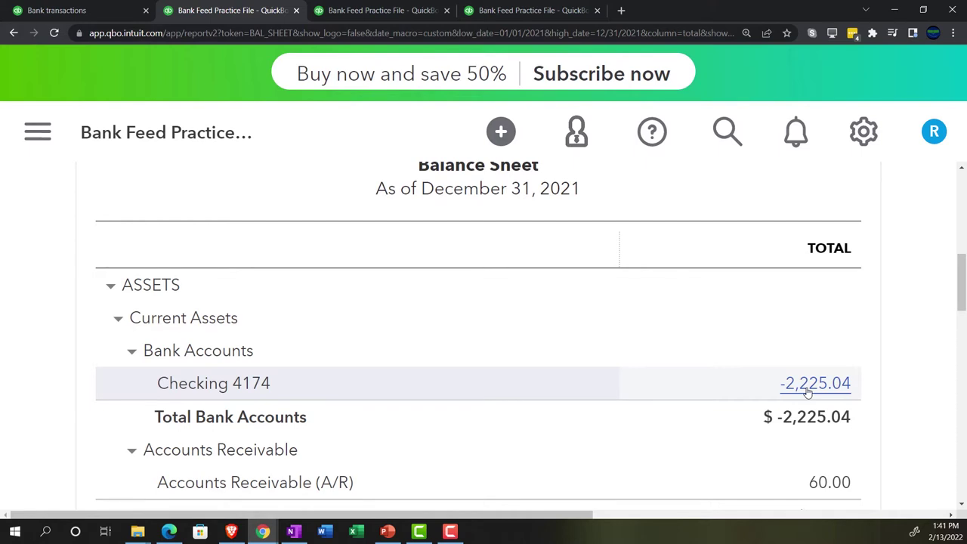
scroll(807, 392, "down", 10)
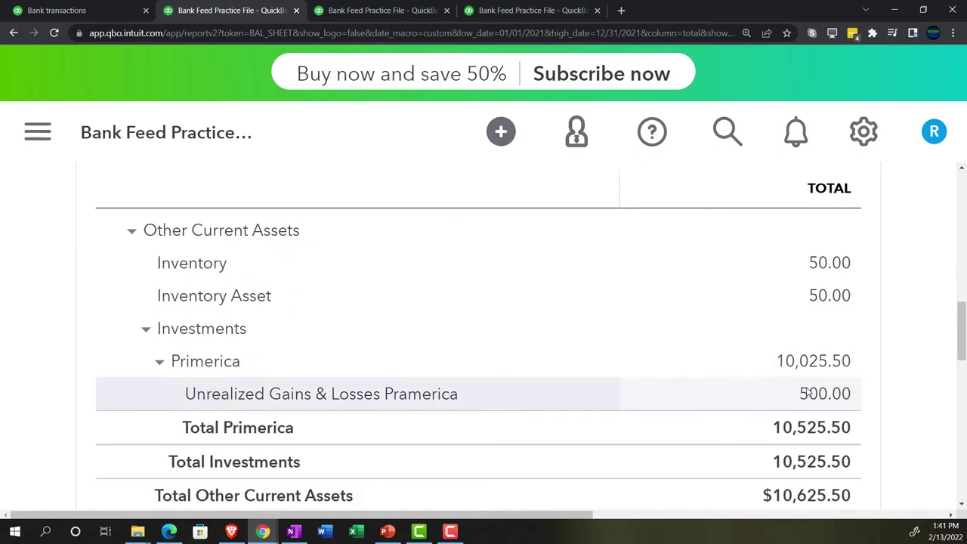
scroll(808, 391, "down", 5)
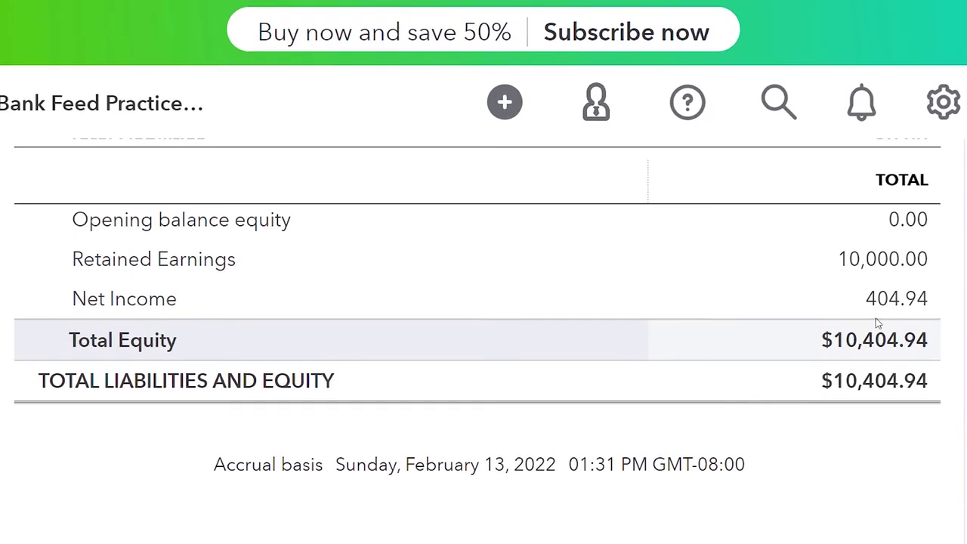
scroll(879, 323, "up", 1)
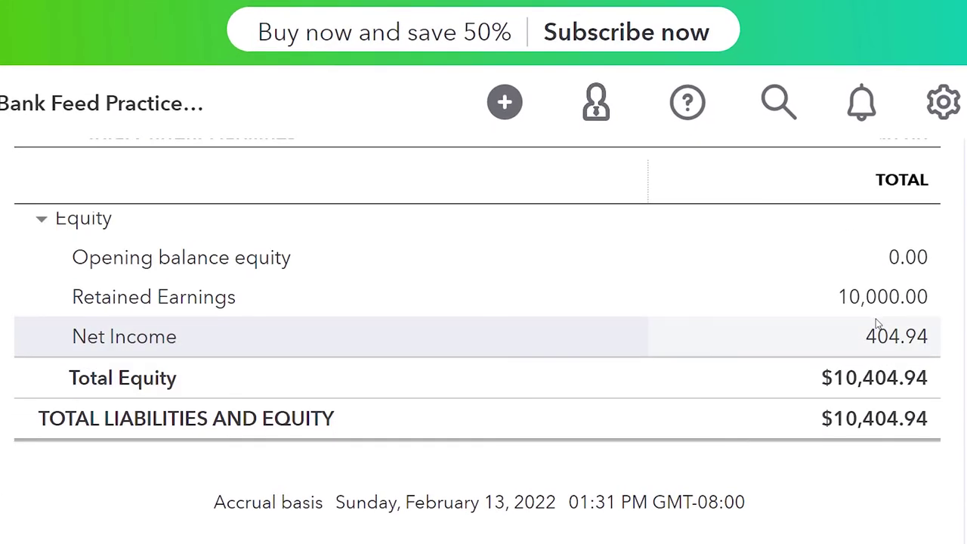
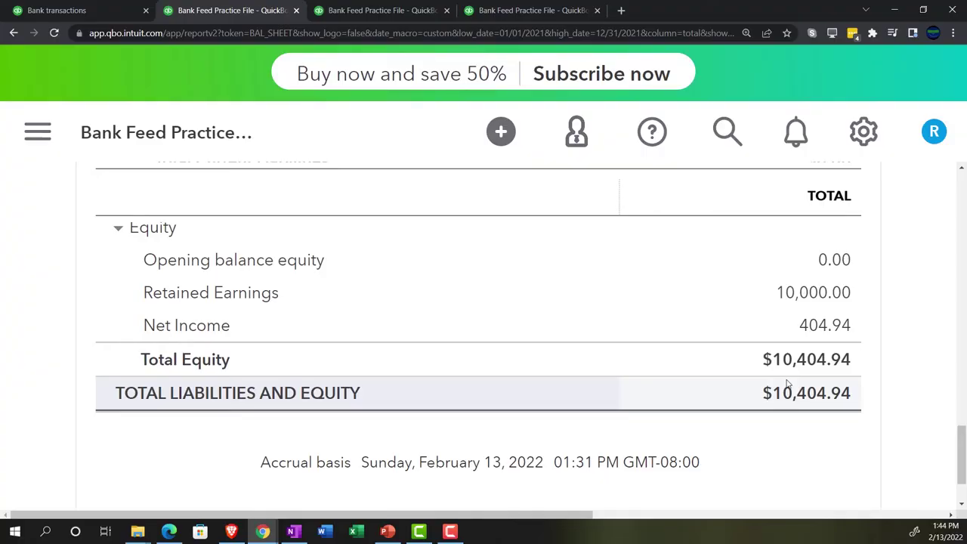
scroll(788, 384, "up", 6)
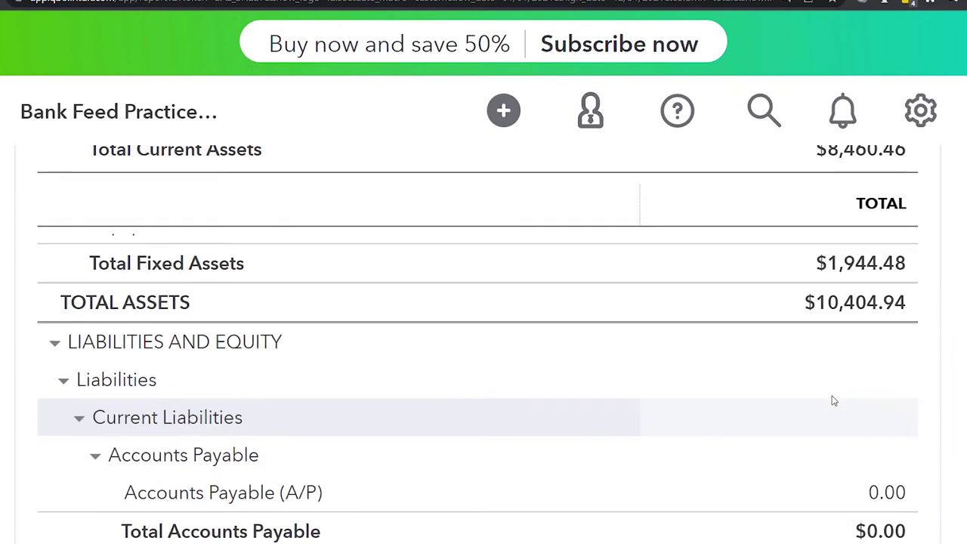
scroll(834, 401, "up", 8)
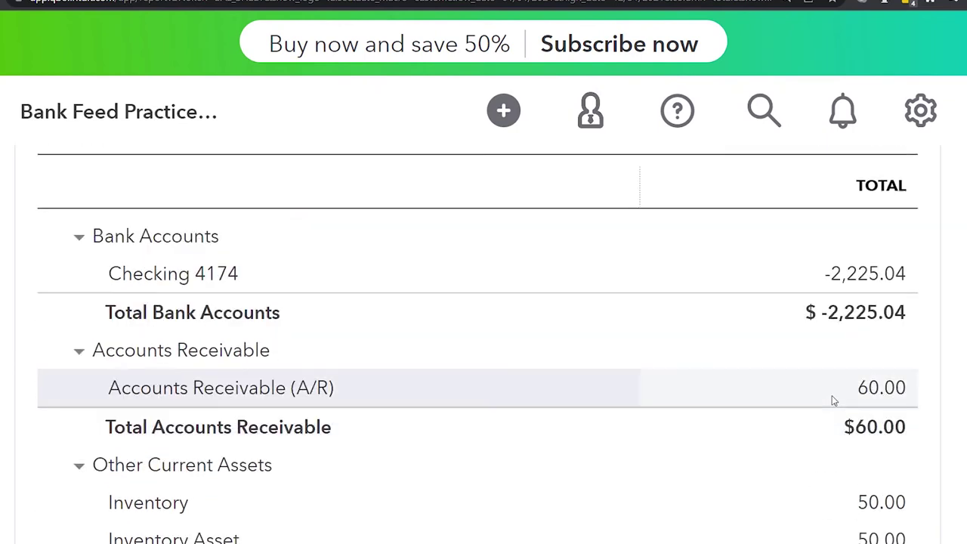
scroll(833, 401, "up", 3)
scroll(834, 401, "down", 3)
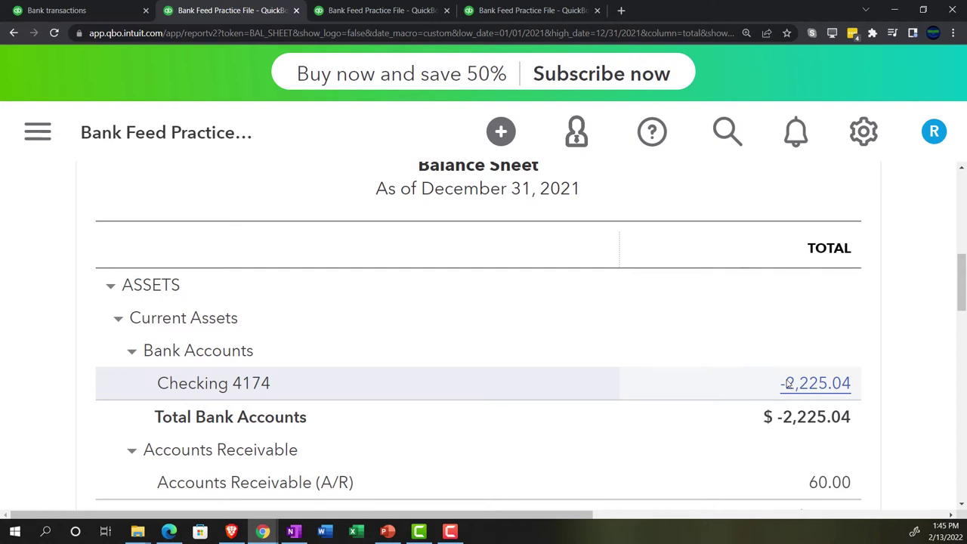
Compare the income and cost of goods sold on the Profit and Loss with the accounts on the Balance Sheet
left_click(380, 11)
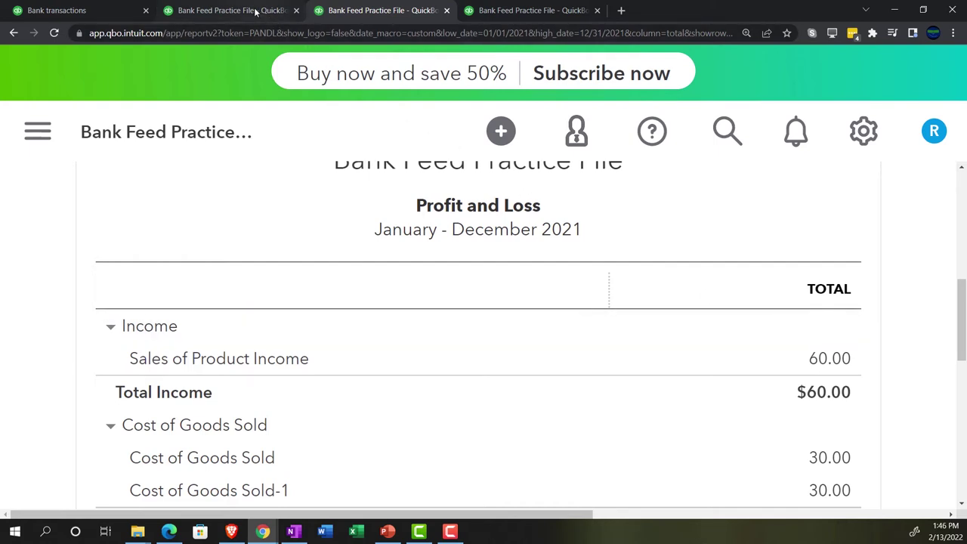
left_click(255, 10)
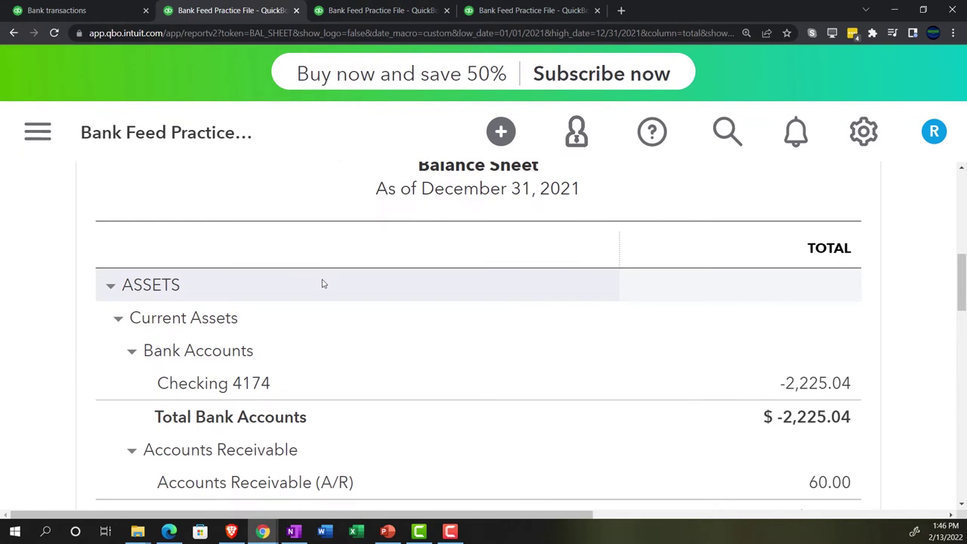
scroll(322, 284, "down", 2)
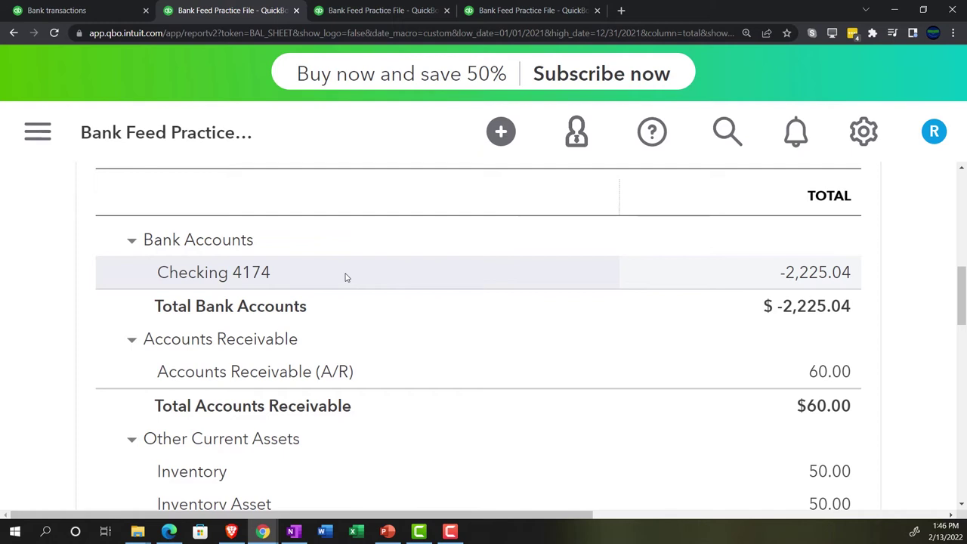
left_click(348, 12)
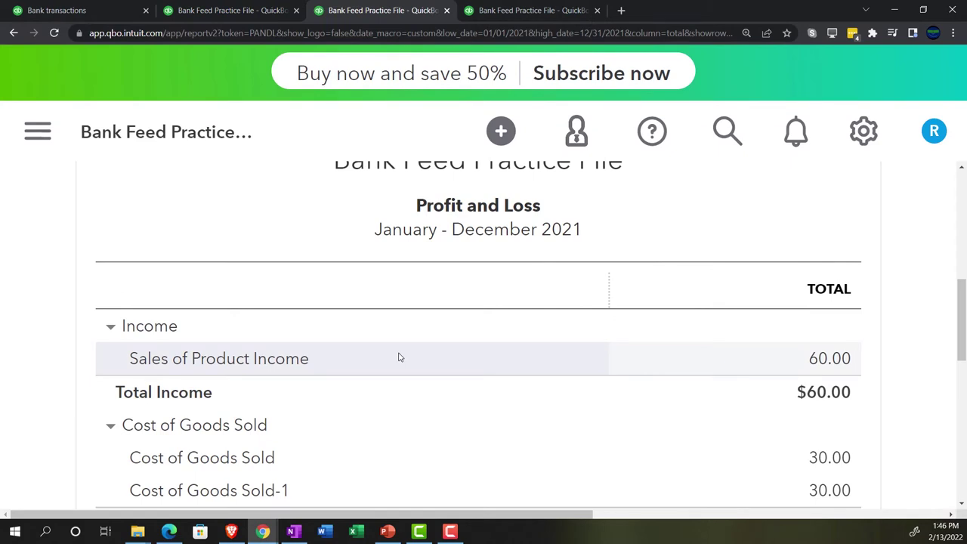
left_click(234, 10)
scroll(298, 384, "down", 6)
scroll(298, 387, "down", 5)
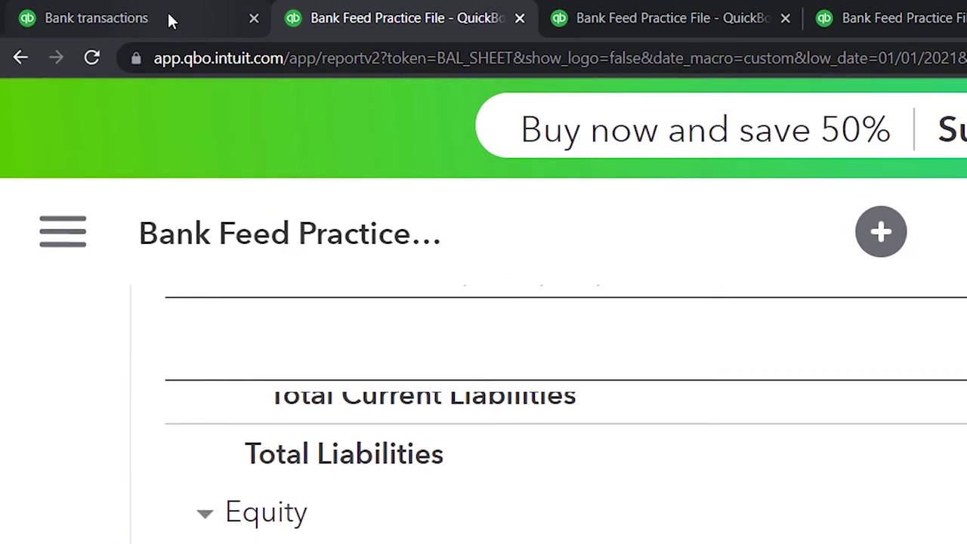
Return to the bank transactions tab and display the list of transactions waiting for review
left_click(169, 20)
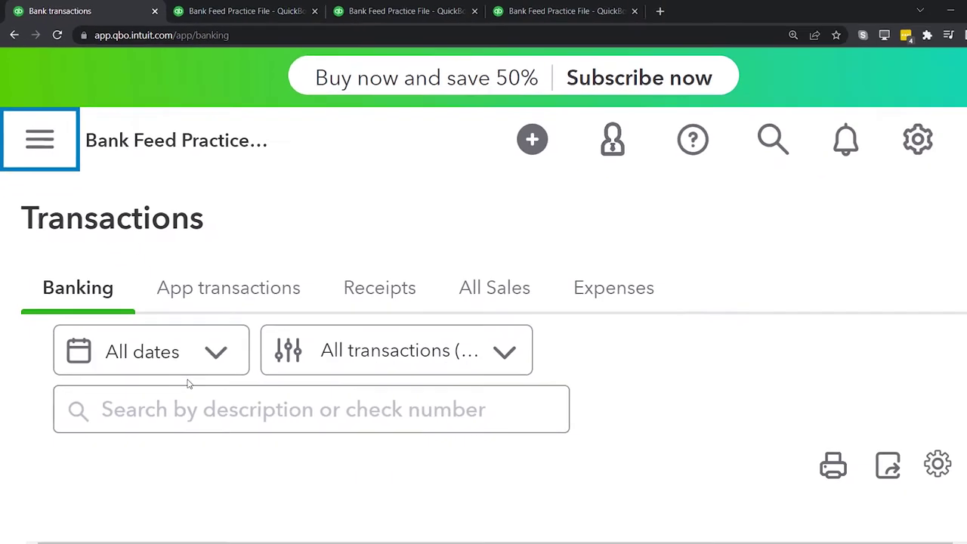
key("ctrl+minus")
key("ctrl+minus")
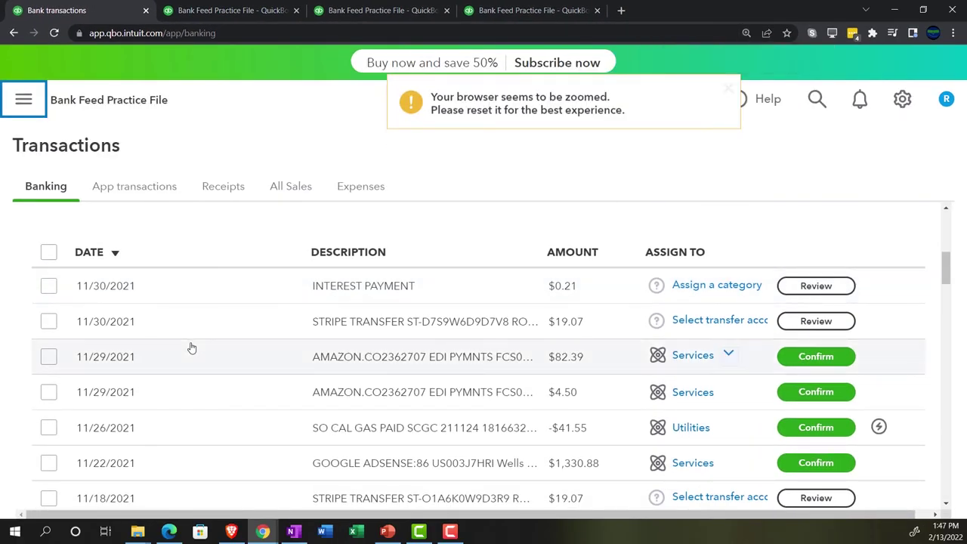
Compare the Categorize and Record as transfer options for the 11/15/2021 savings transfer and list the available transfer accounts
scroll(191, 348, "down", 4)
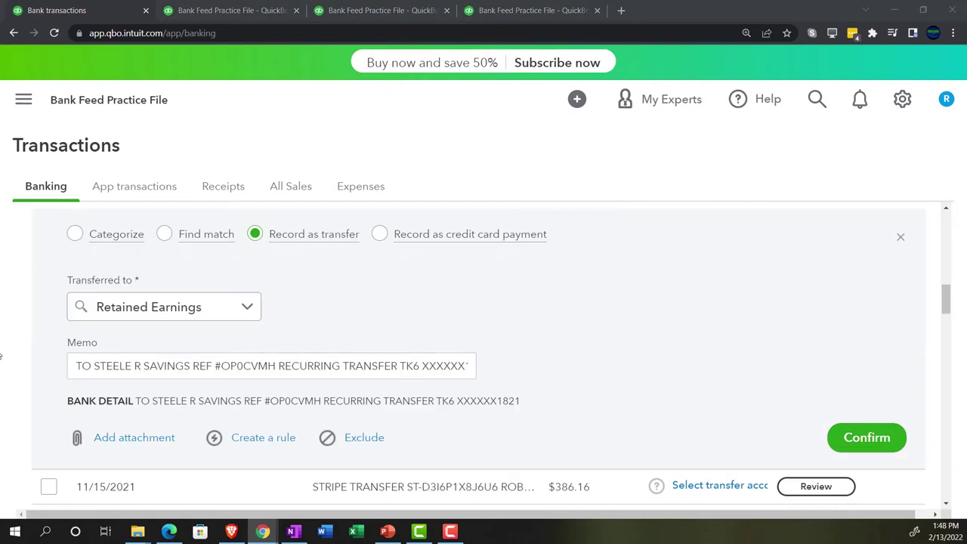
scroll(522, 292, "up", 1)
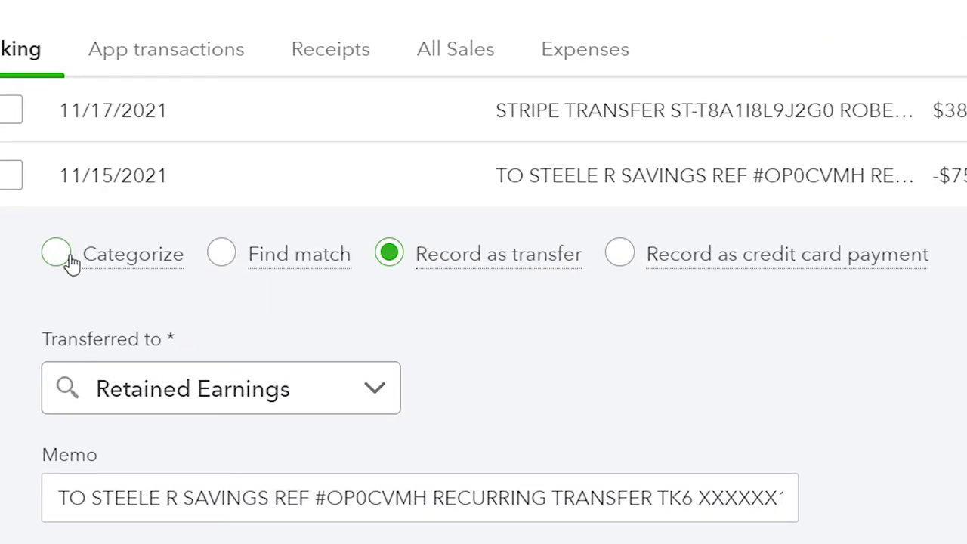
left_click(58, 253)
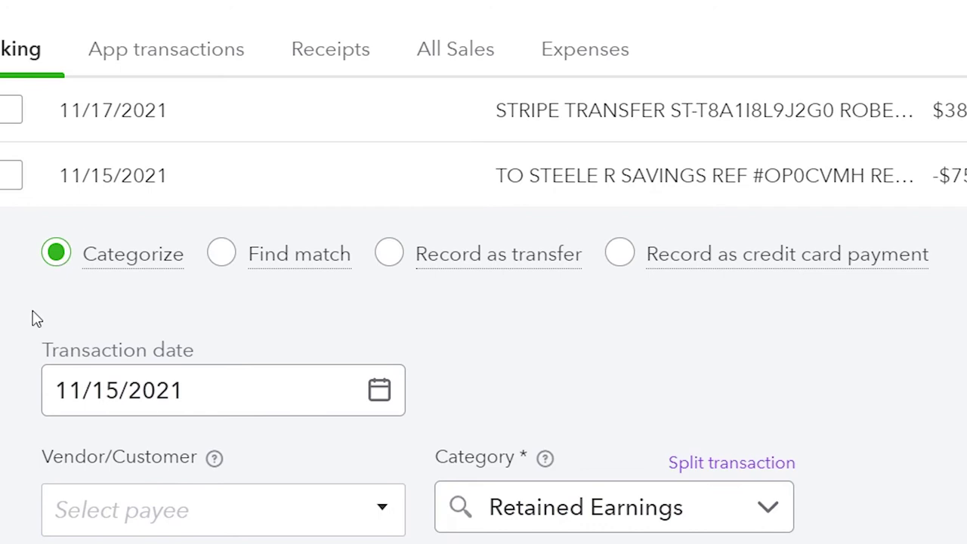
scroll(12, 348, "down", 3)
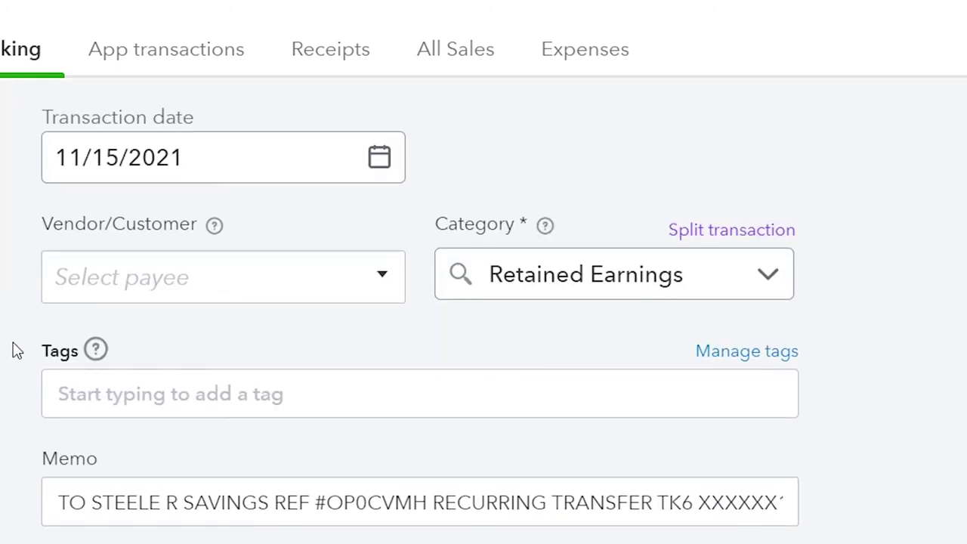
scroll(12, 350, "up", 2)
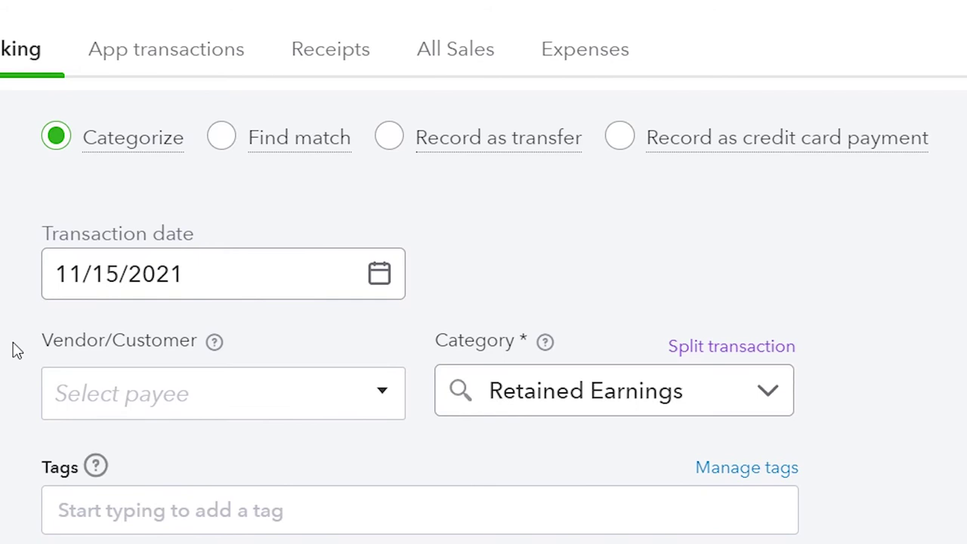
left_click(394, 148)
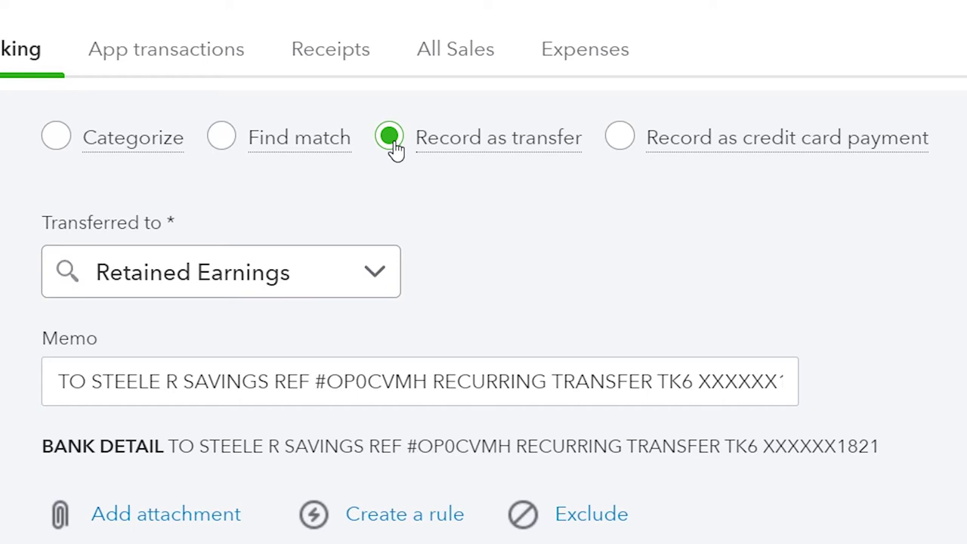
left_click(381, 285)
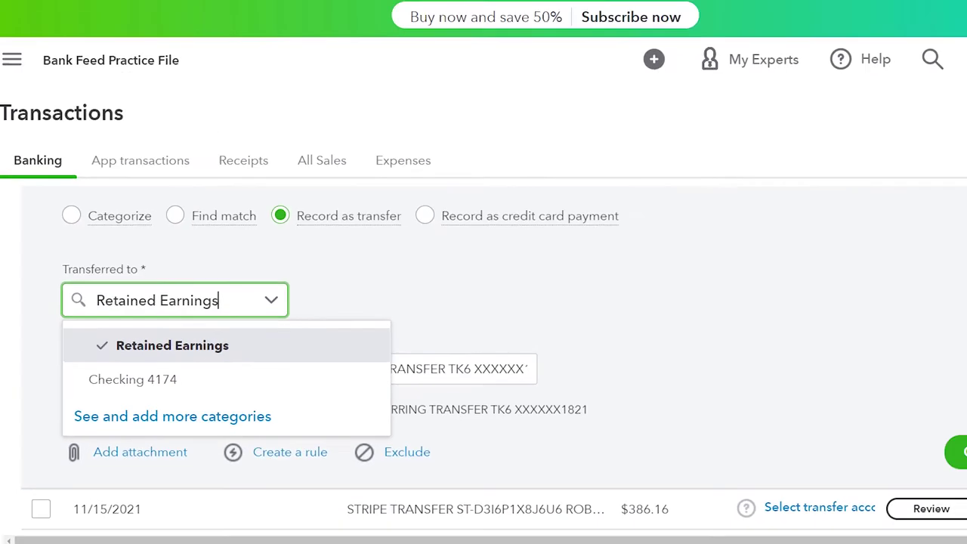
Duplicate the bank transactions browser tab and switch the company file to Accountant view there
right_click(121, 10)
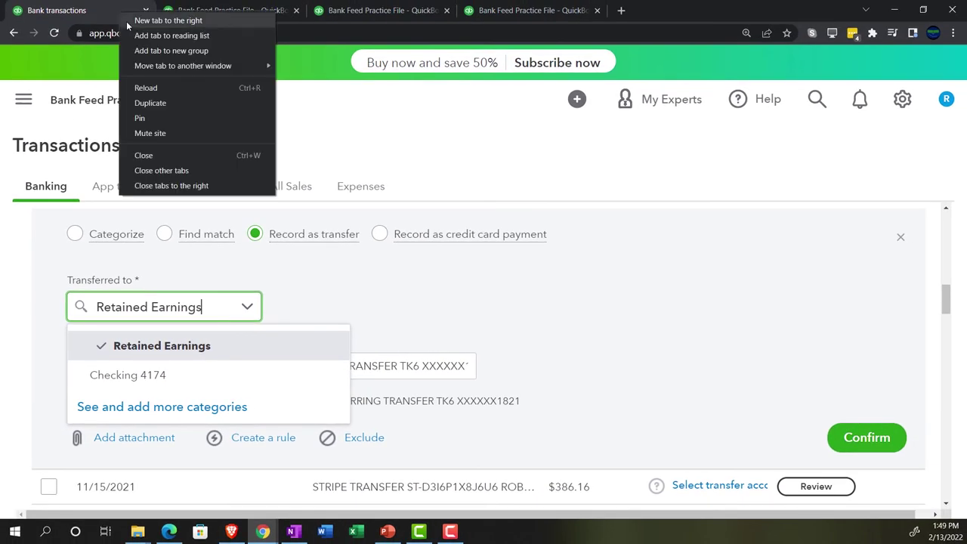
key("Escape")
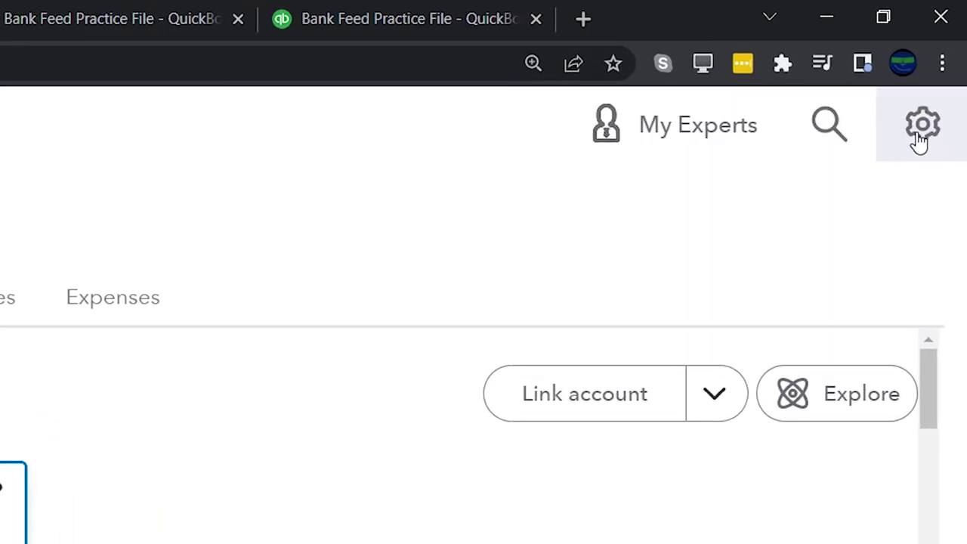
left_click(922, 127)
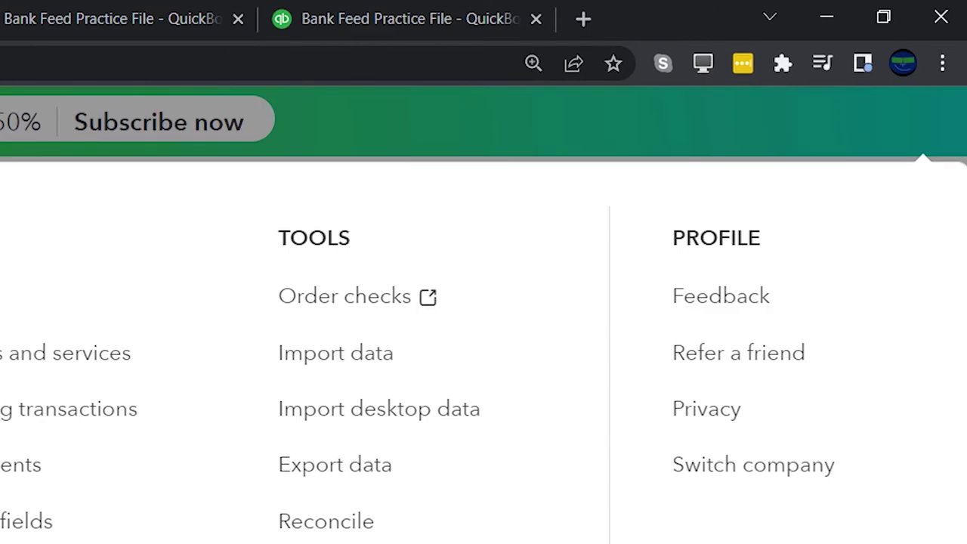
left_click(746, 340)
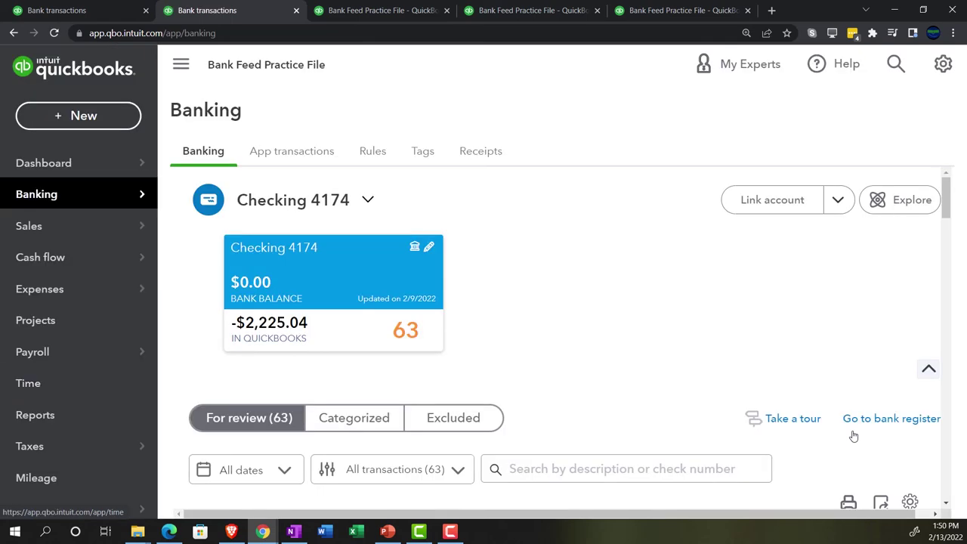
Open the Chart of Accounts in the duplicated tab and hide the navigation menu
scroll(148, 272, "down", 3)
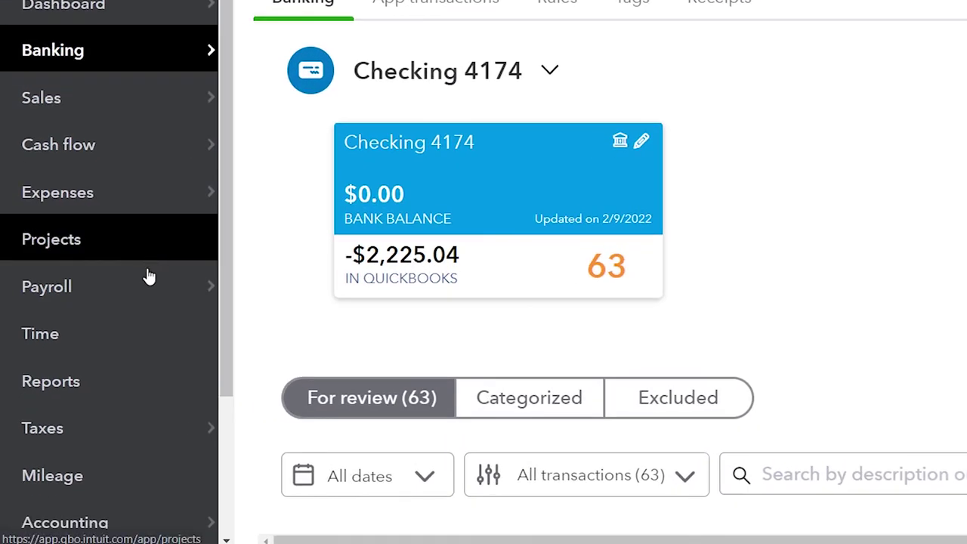
scroll(143, 423, "down", 1)
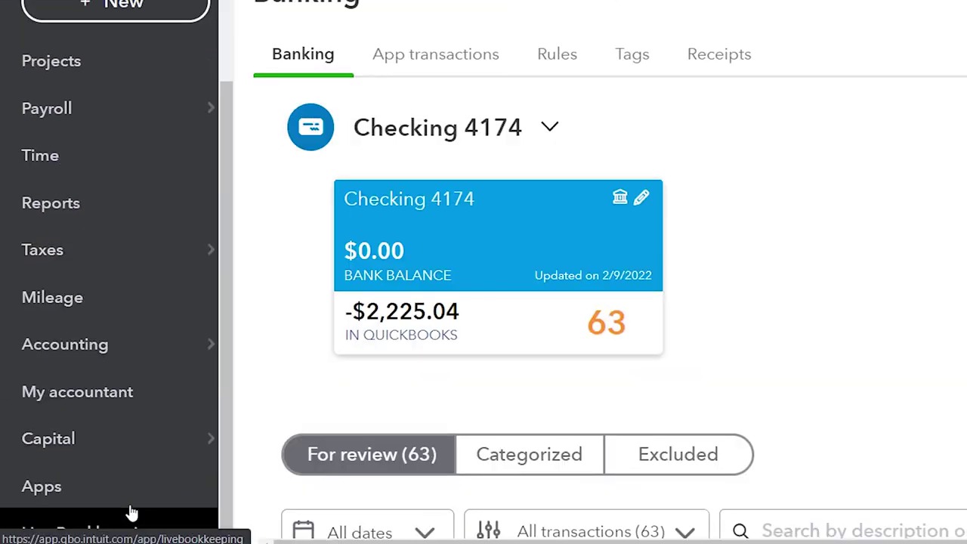
left_click(91, 349)
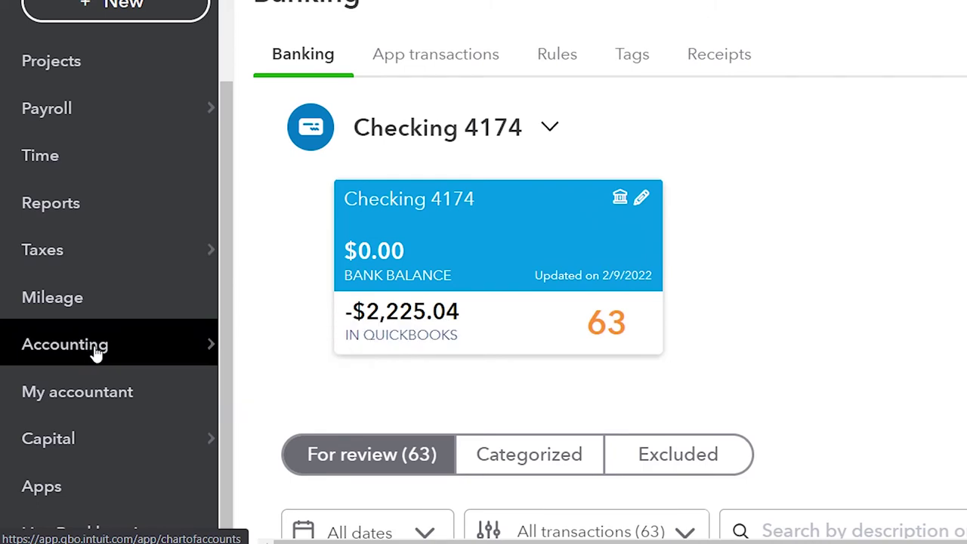
left_click(269, 32)
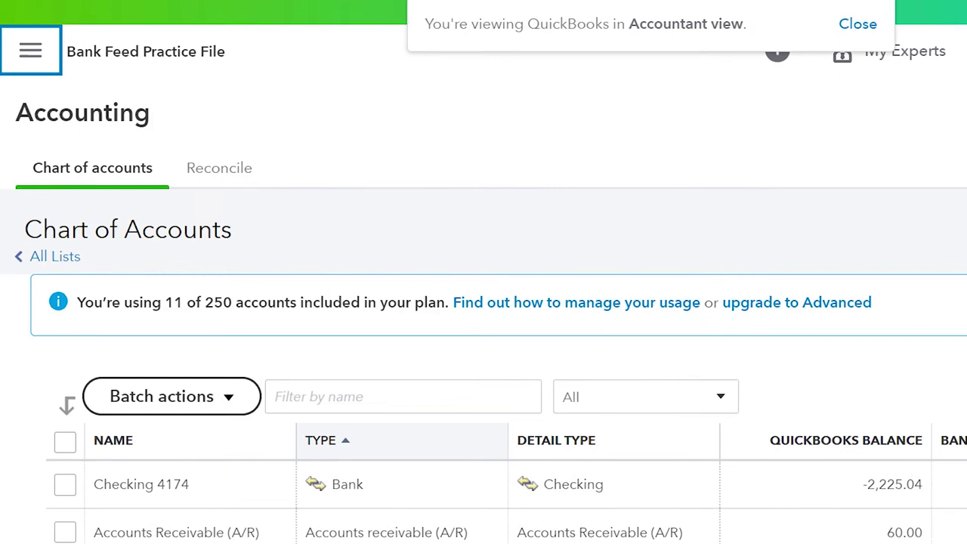
Start a new account with account type Equity and detail type Personal Expense
left_click(881, 242)
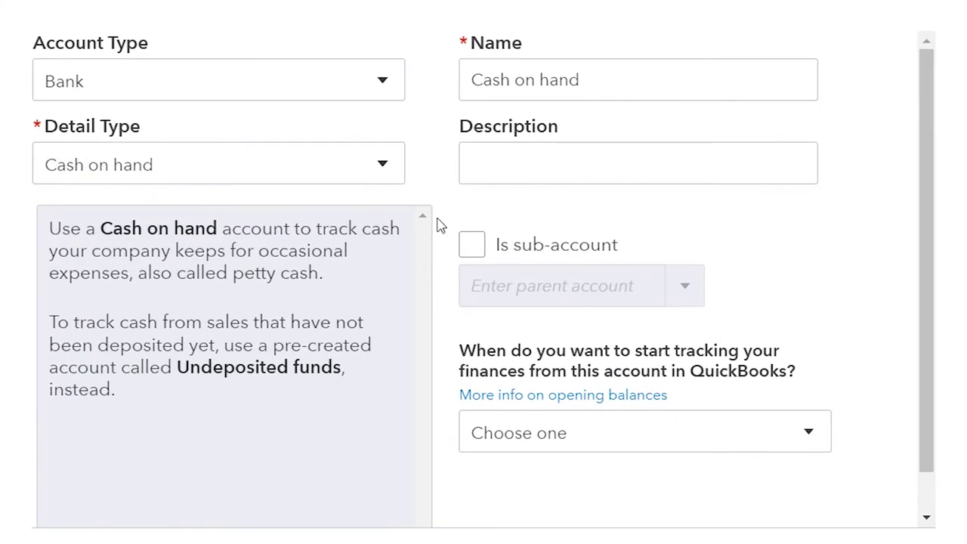
left_click(382, 83)
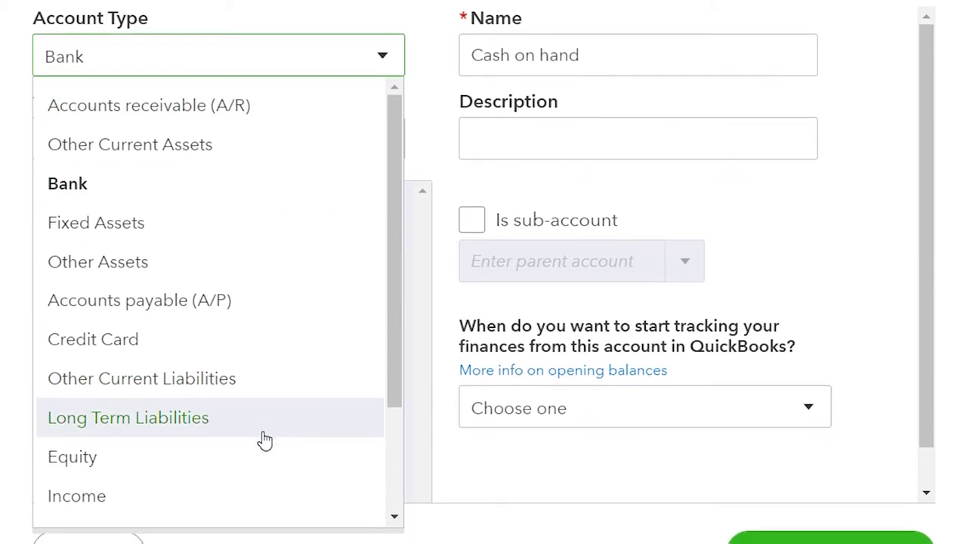
left_click(263, 487)
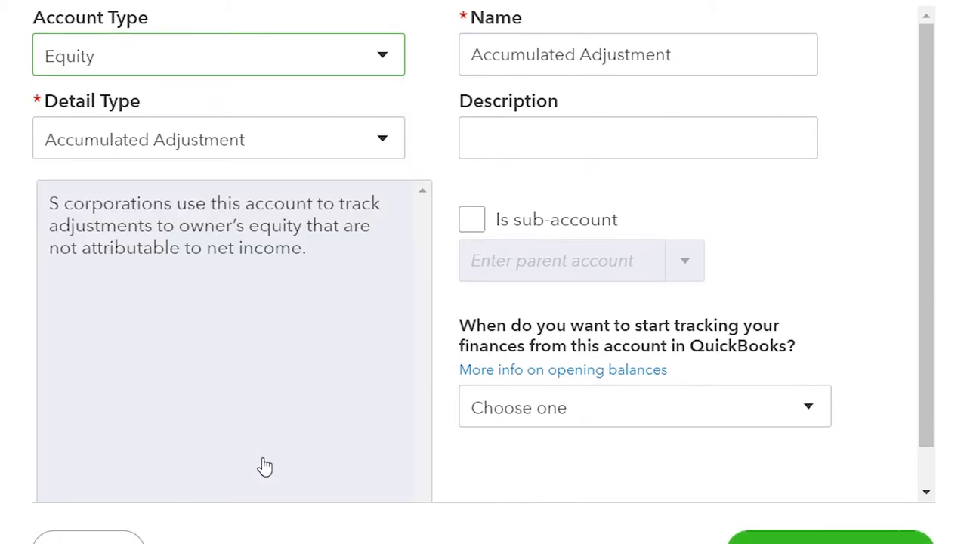
left_click(378, 143)
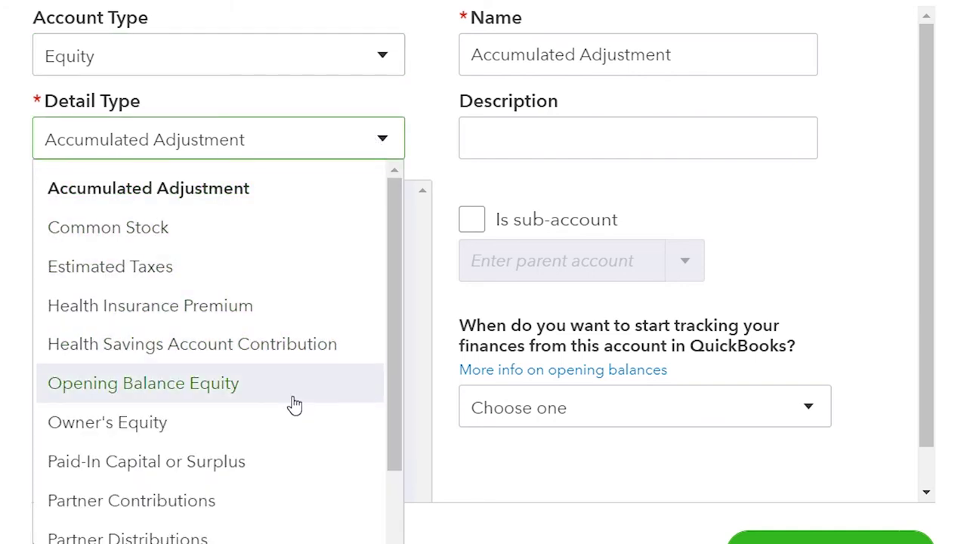
scroll(282, 411, "down", 1)
scroll(283, 410, "down", 2)
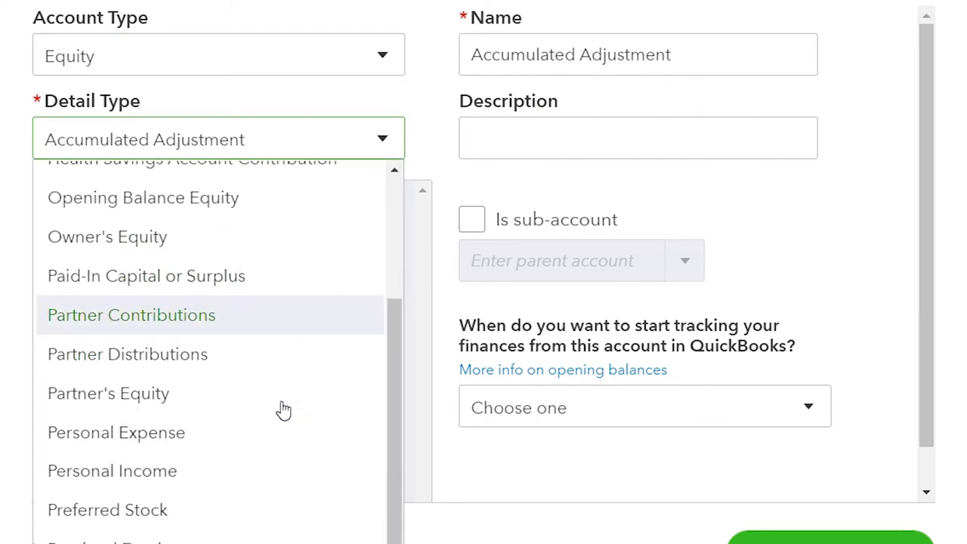
scroll(284, 409, "up", 2)
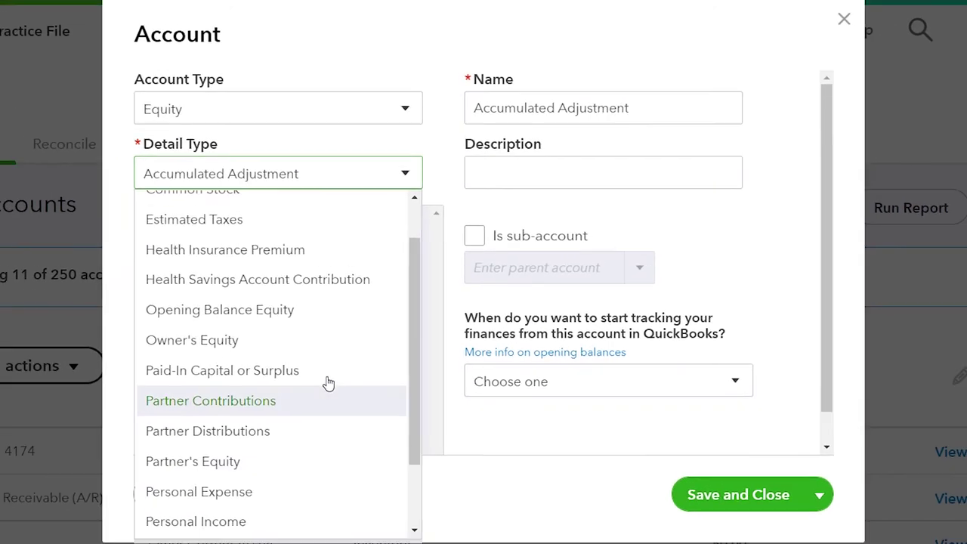
scroll(283, 409, "up", 1)
scroll(330, 382, "down", 3)
left_click(331, 382)
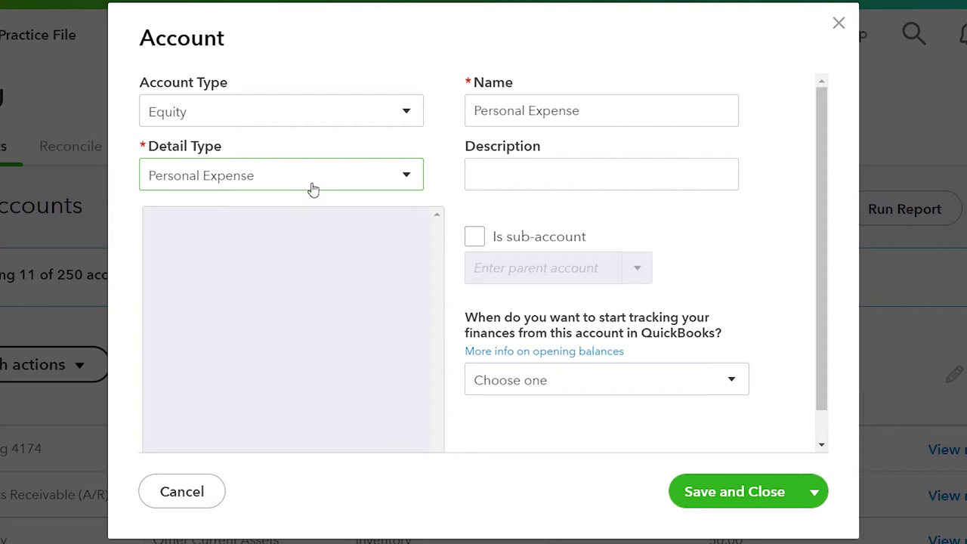
Name the new equity account Owner Draw, save it and check it among the equity accounts
left_click_drag(634, 115, 442, 109)
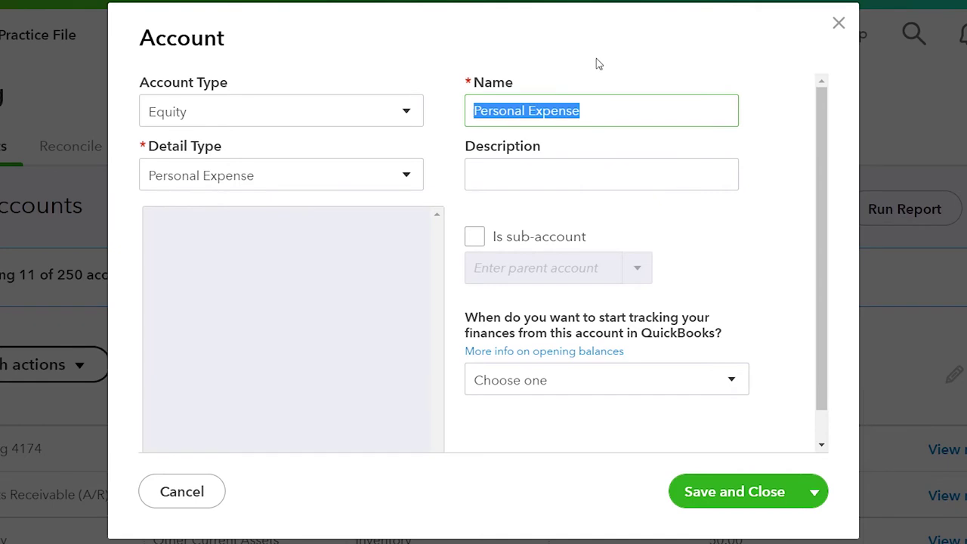
type("Owner Draw")
key("Tab")
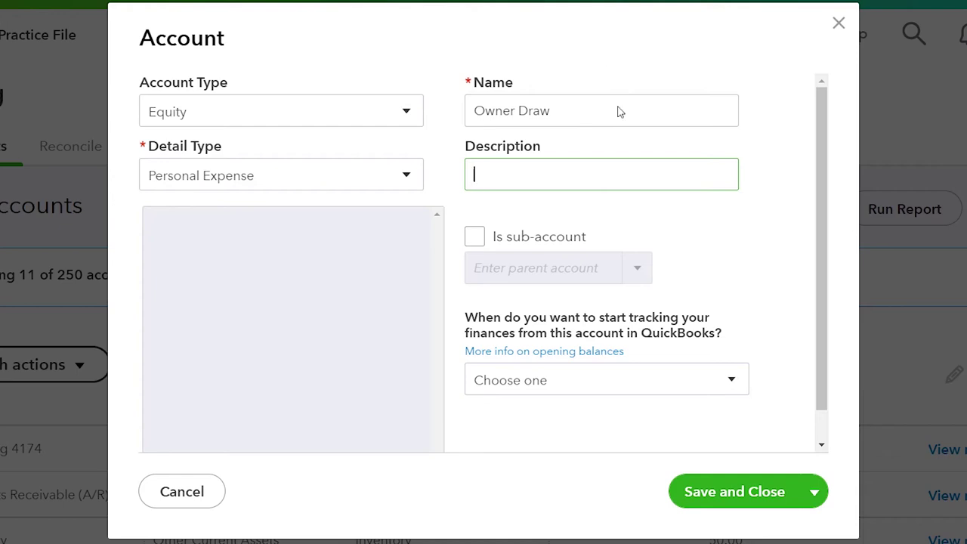
left_click(713, 499)
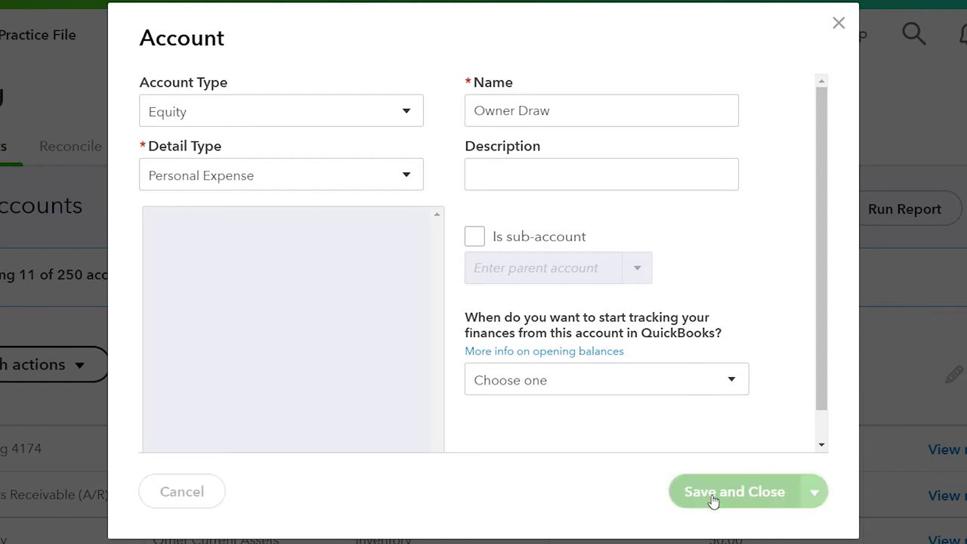
scroll(486, 372, "down", 5)
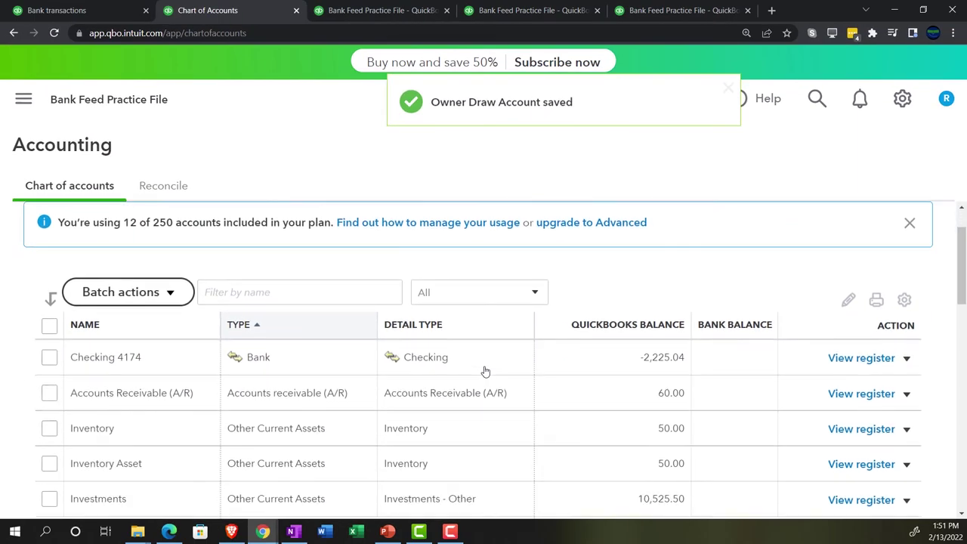
scroll(341, 385, "down", 3)
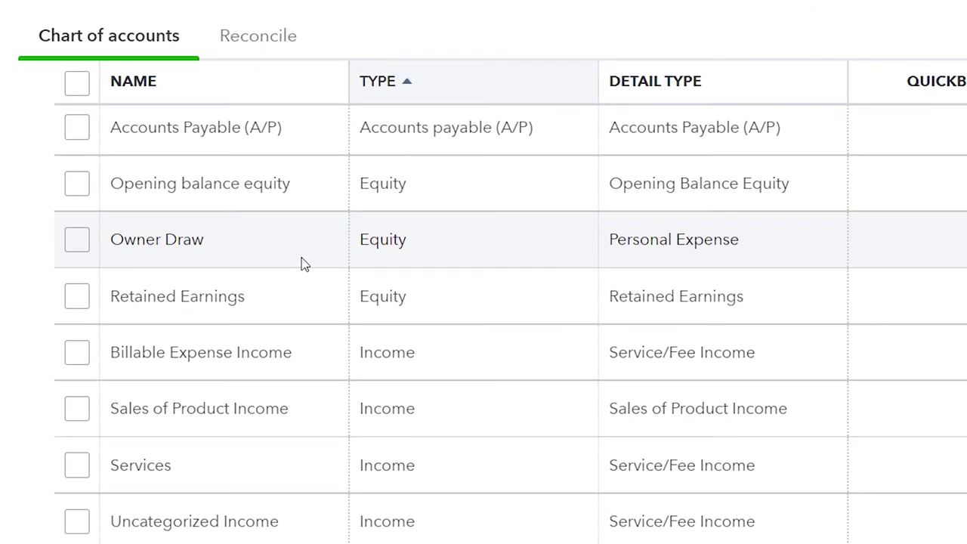
Reload the original bank transactions page and display the 11/15/2021 savings transfer's details
left_click(97, 10)
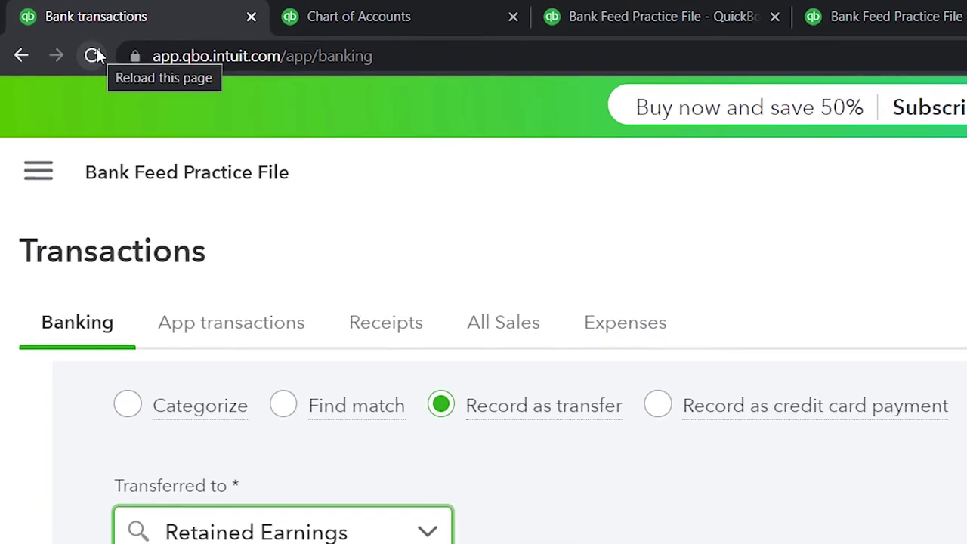
left_click(54, 33)
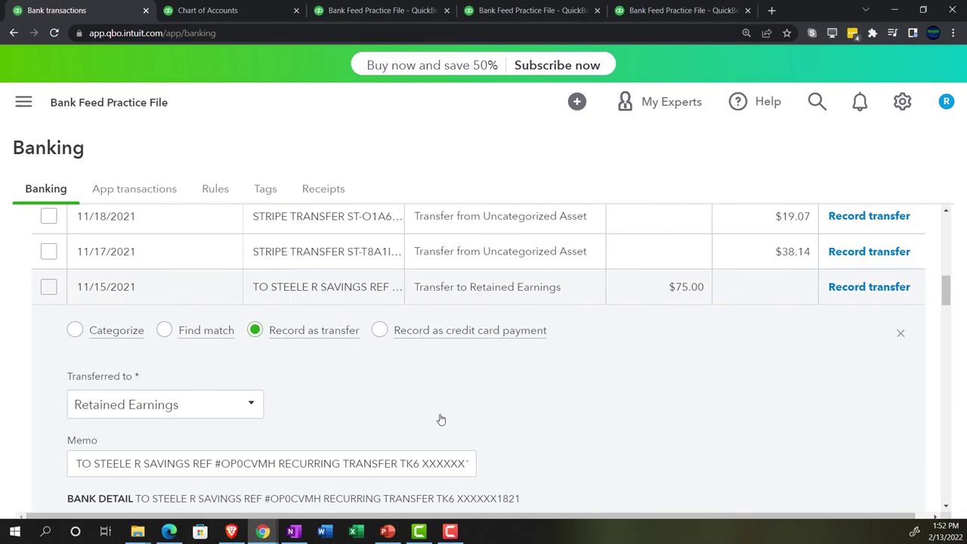
scroll(423, 412, "down", 1)
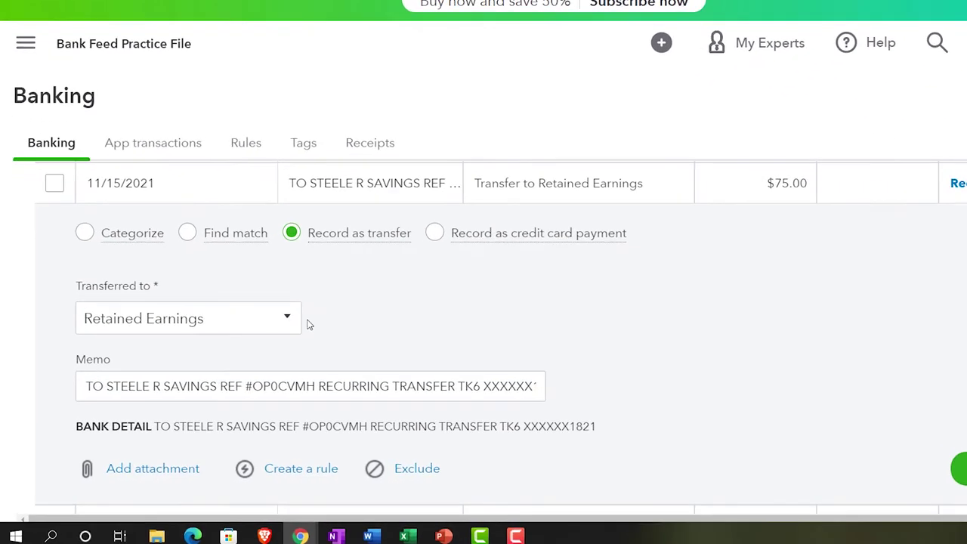
Record the $75.00 savings transfer of 11/15/2021 as transferred to Owner Draw and add it to the books
left_click(252, 341)
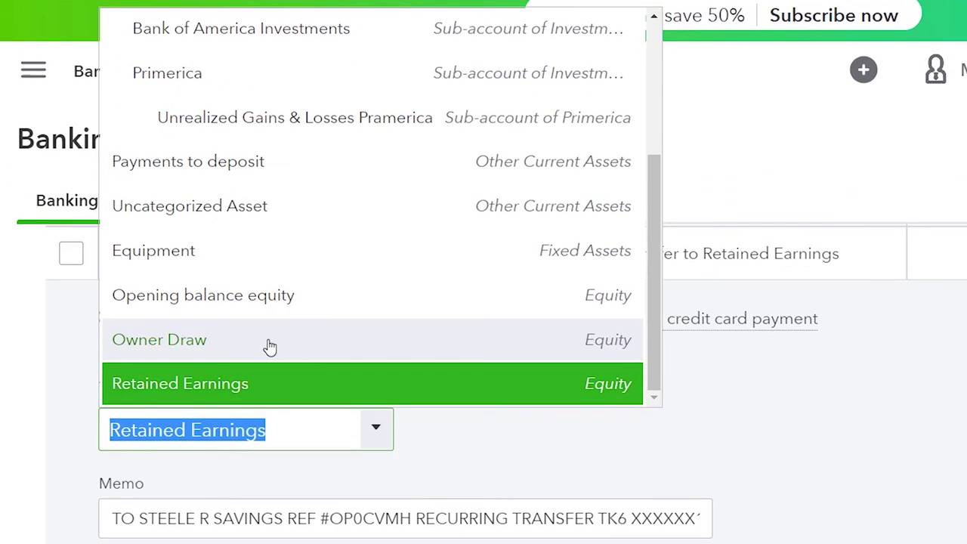
left_click(270, 341)
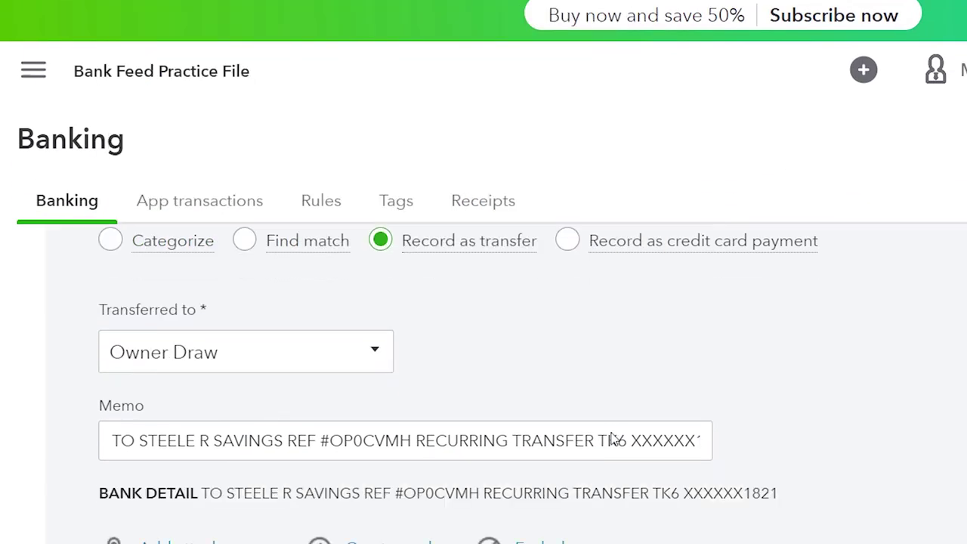
scroll(614, 438, "down", 1)
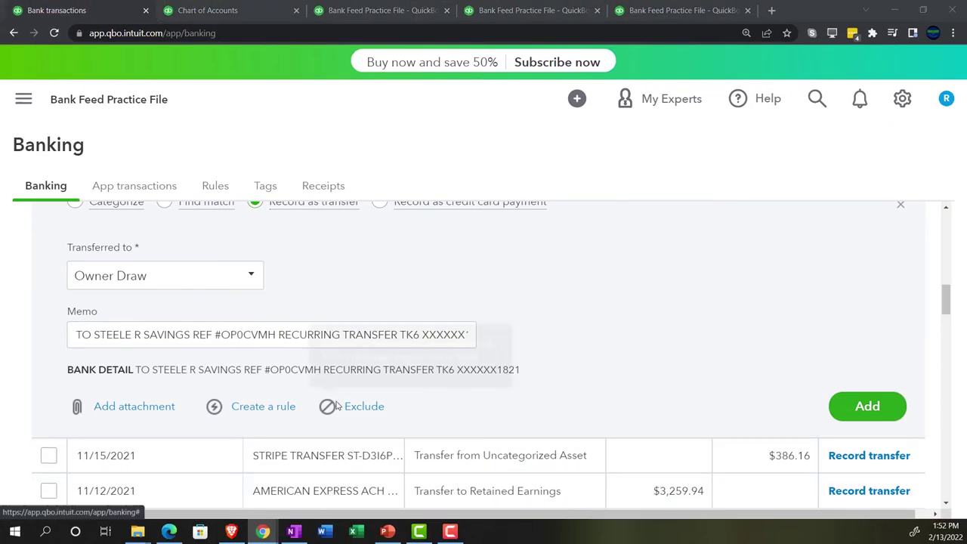
scroll(306, 470, "up", 1)
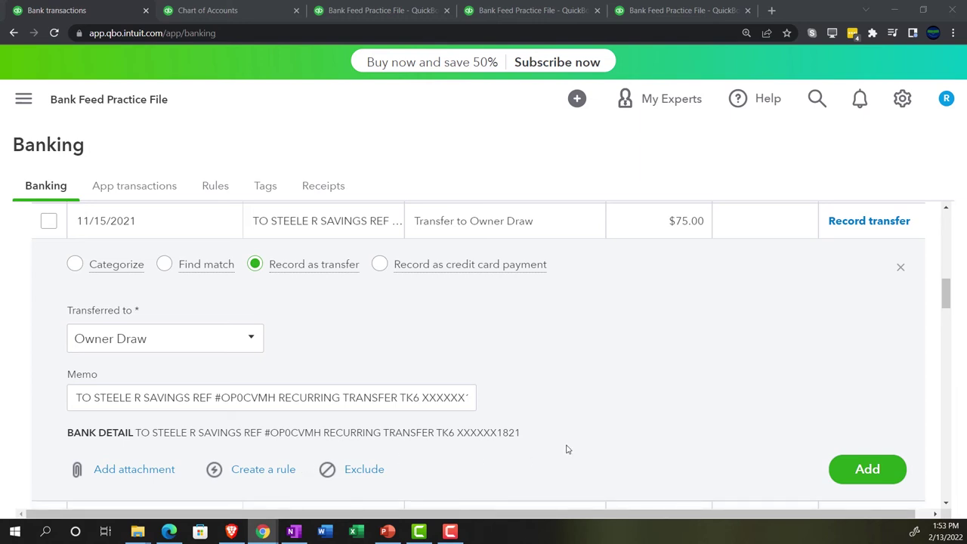
left_click(850, 469)
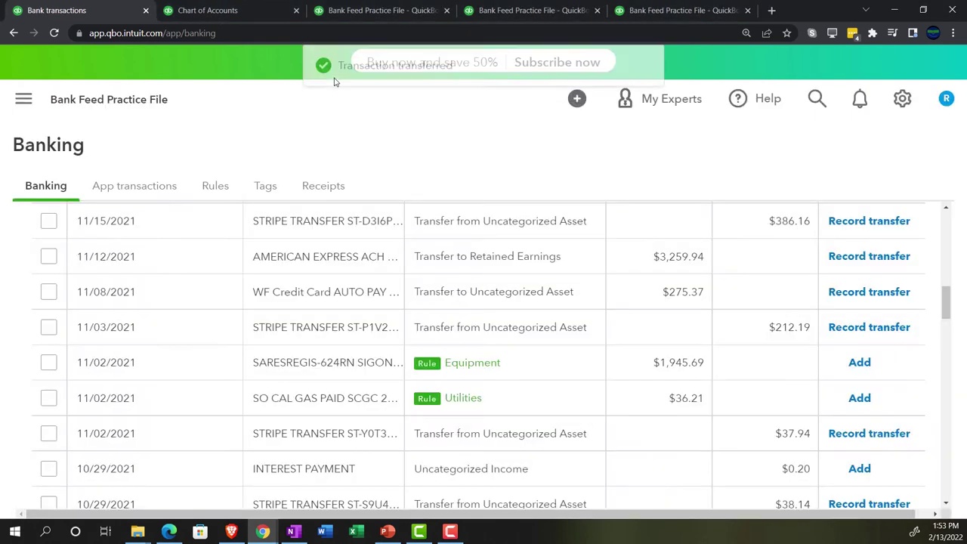
Rerun the 2021 Balance Sheet and open the transactions behind the Checking 4174 balance
left_click(350, 11)
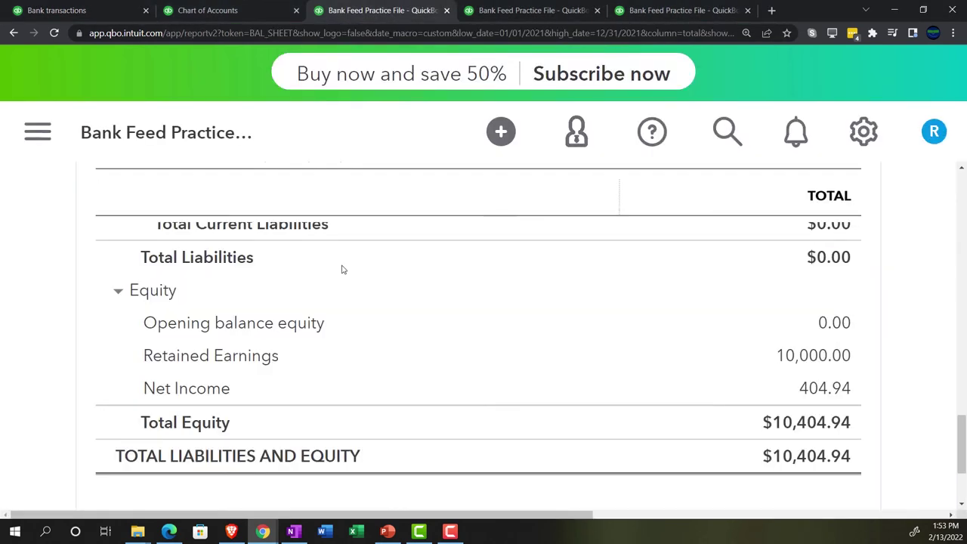
key("ctrl+minus")
key("ctrl+minus")
key("ctrl+minus")
scroll(400, 306, "up", 3)
scroll(400, 306, "up", 5)
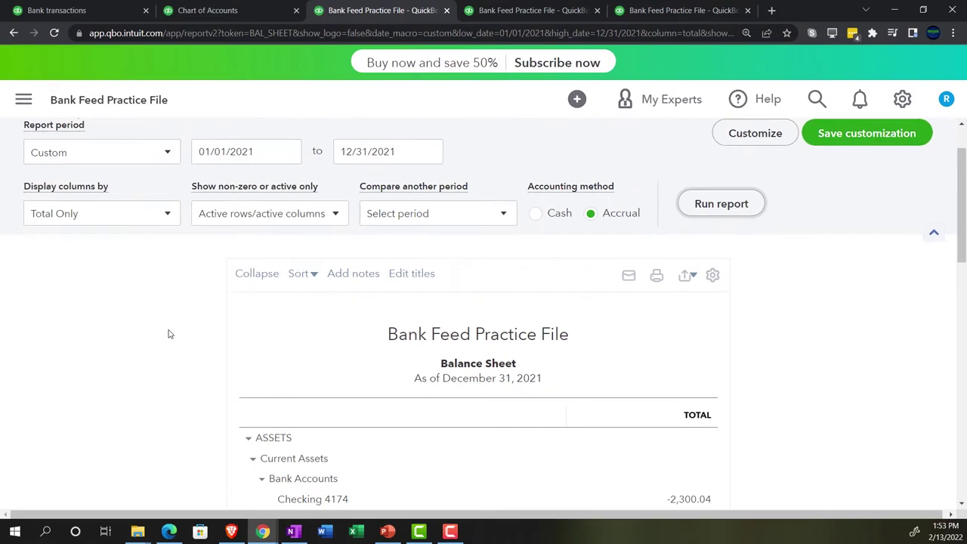
scroll(169, 334, "down", 2)
key("ctrl+plus")
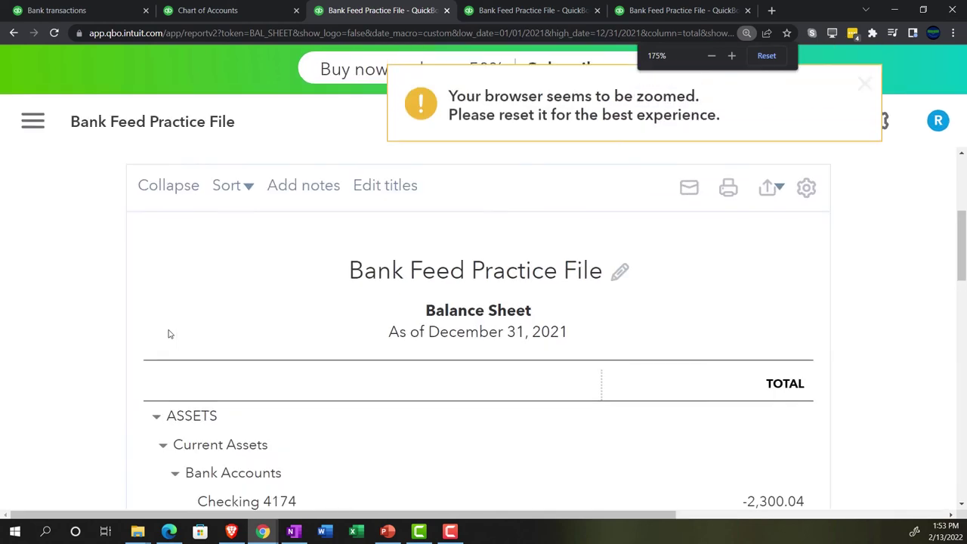
scroll(169, 335, "down", 1)
key("ctrl+plus")
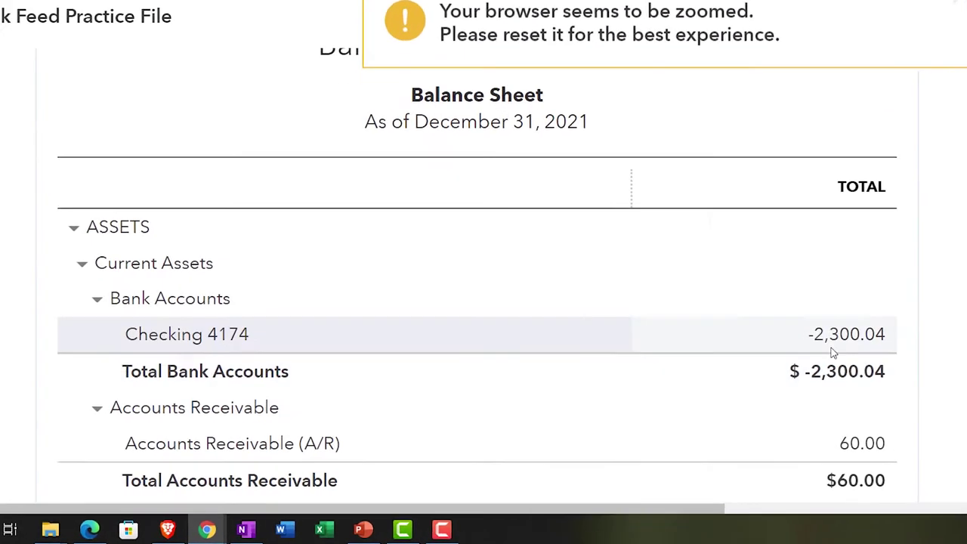
left_click(872, 323)
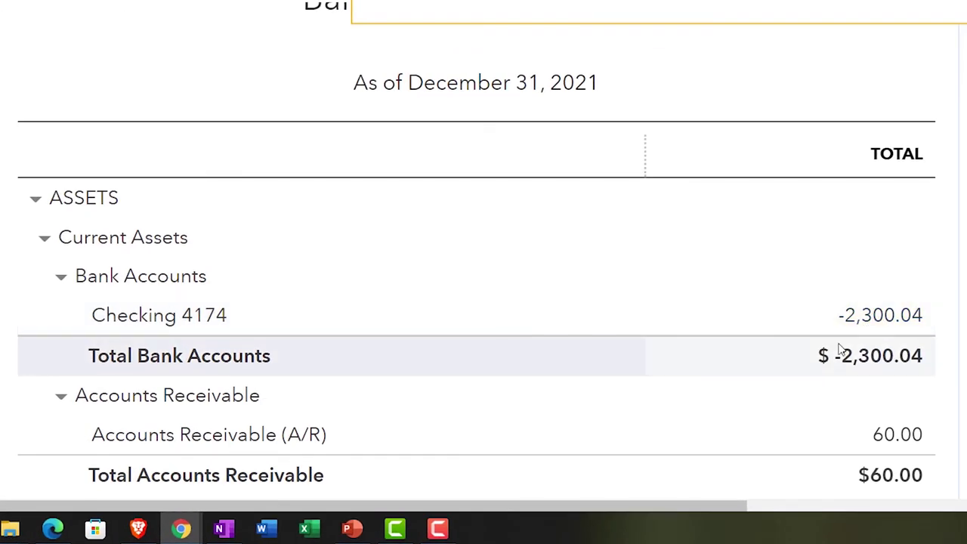
Open the 11/15/2021 Owner Draw transfer from the Checking 4174 transaction report, check its details and close it
key("ctrl+minus")
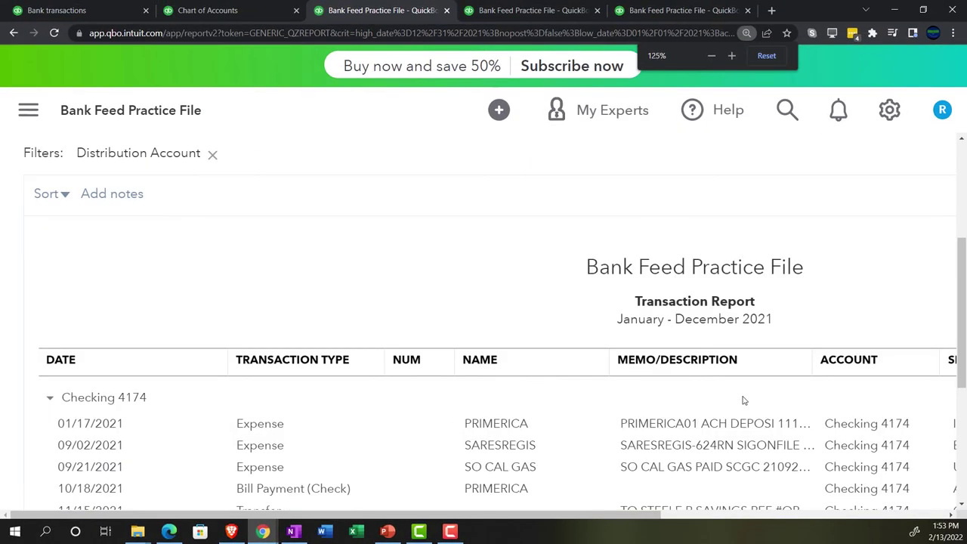
key("ctrl+minus")
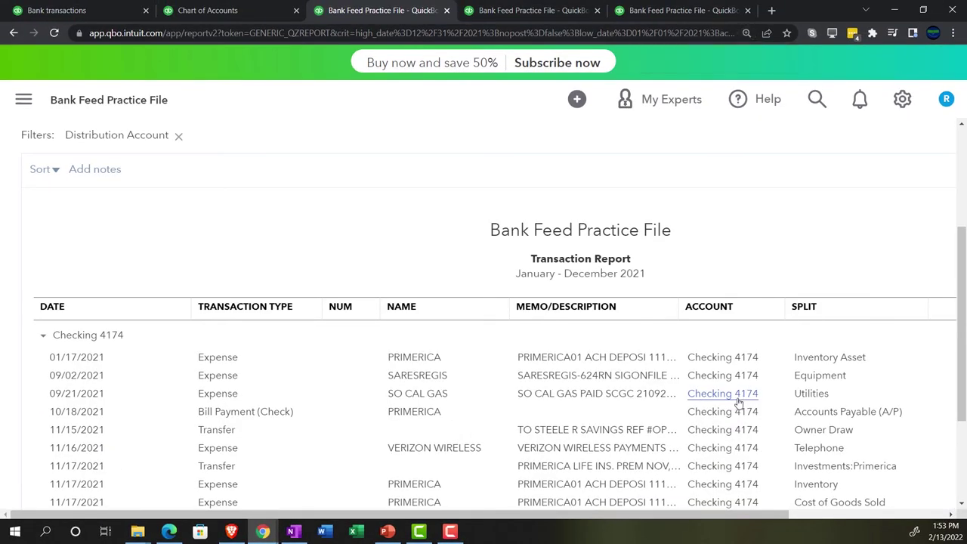
scroll(740, 404, "down", 1)
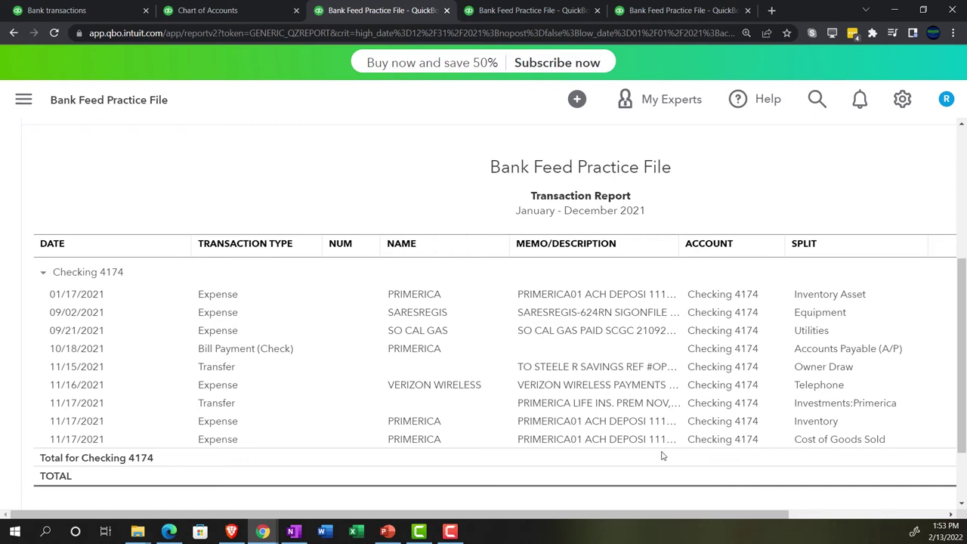
scroll(663, 456, "down", 1)
scroll(663, 453, "up", 1)
key("ctrl+minus")
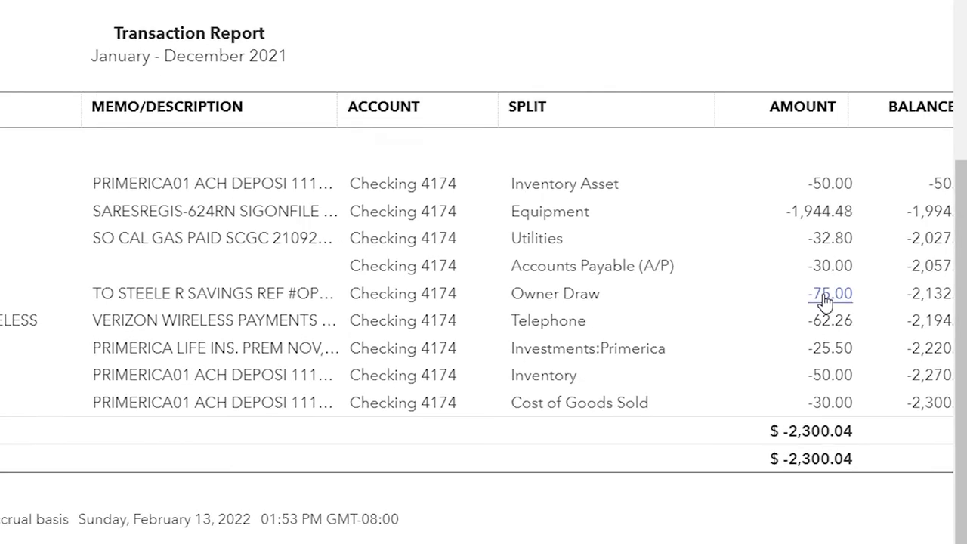
left_click(824, 296)
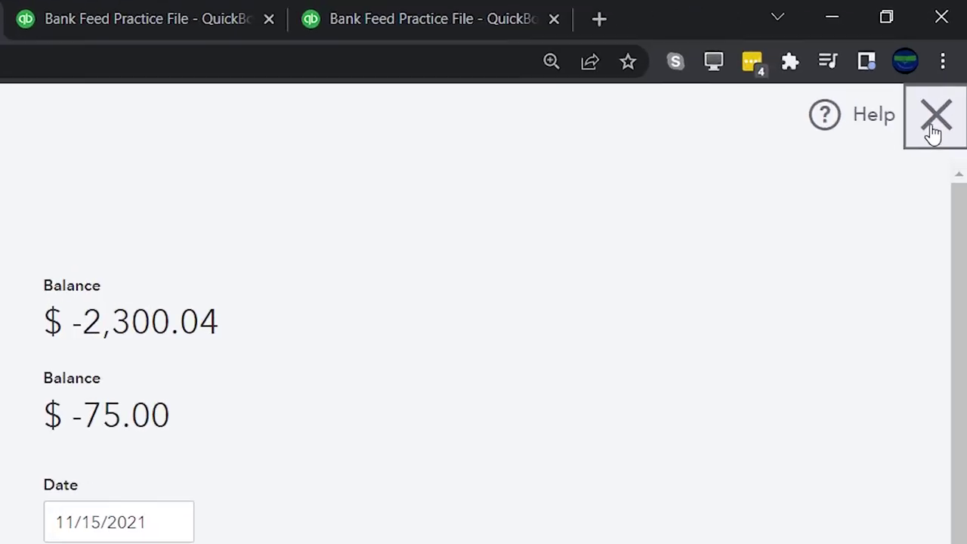
left_click(934, 123)
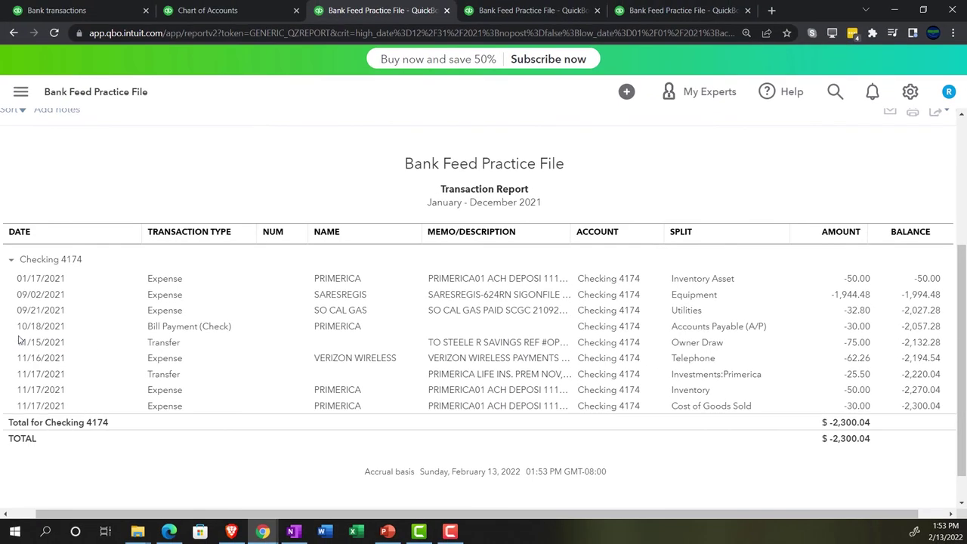
Return to the Balance Sheet summary and examine the assets, liabilities and equity accounts
scroll(15, 339, "up", 3)
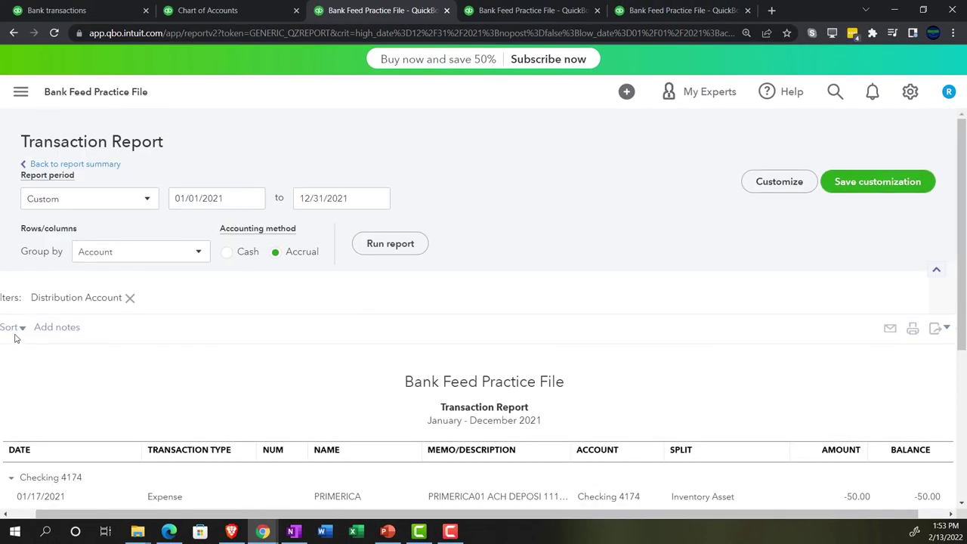
left_click(112, 166)
scroll(114, 166, "down", 3)
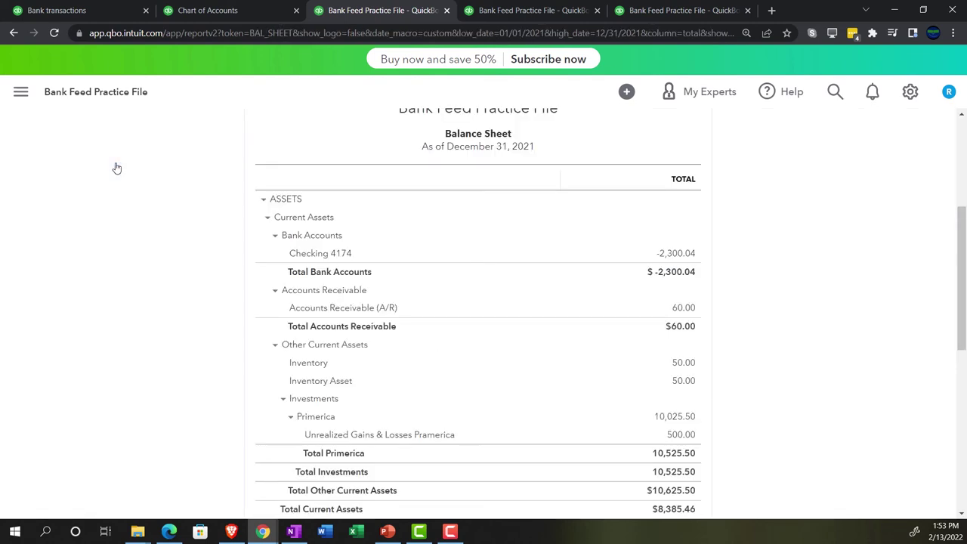
key("ctrl+plus")
key("ctrl+plus")
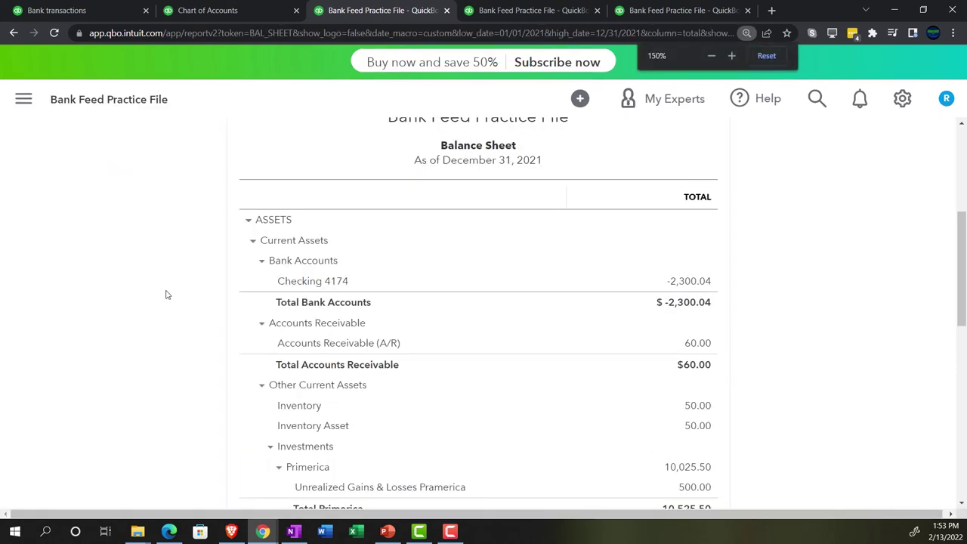
key("ctrl+plus")
scroll(110, 322, "down", 2)
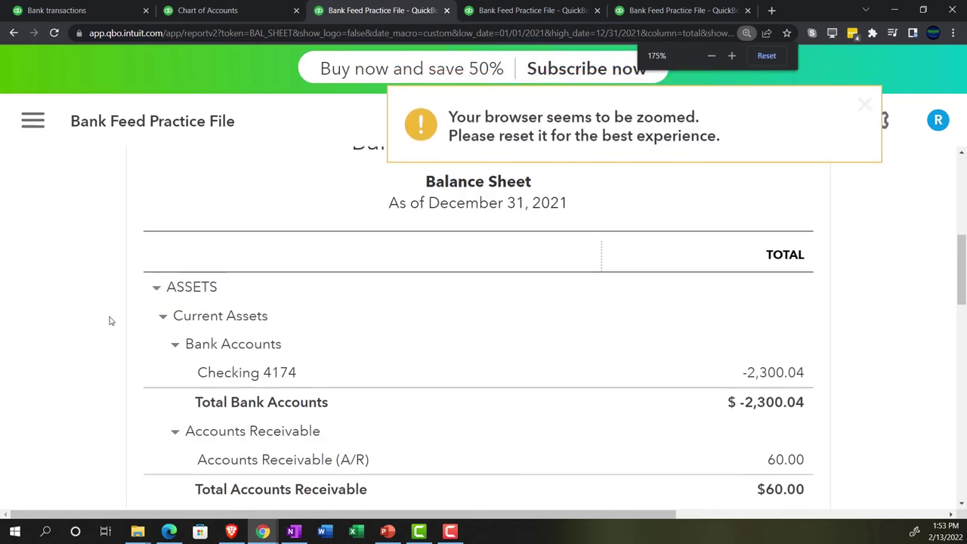
scroll(109, 321, "down", 4)
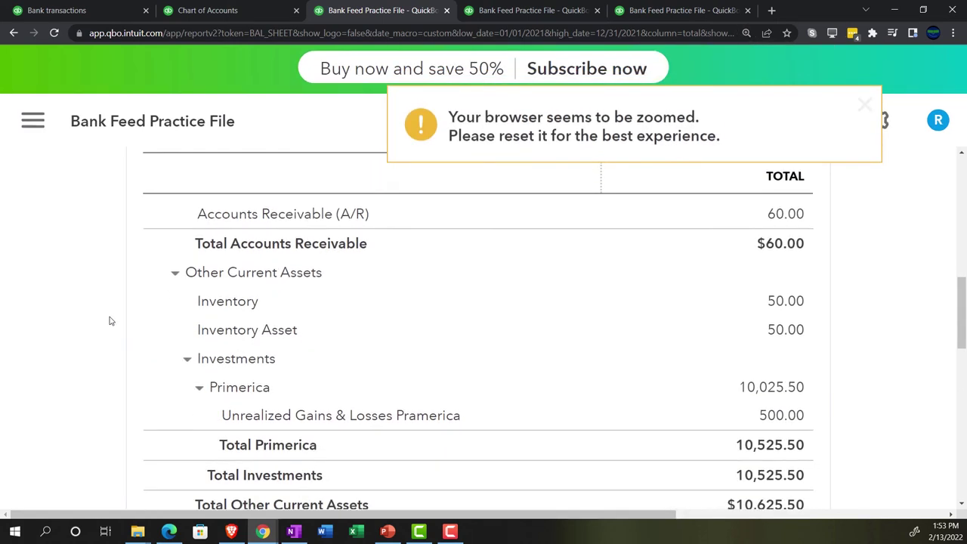
scroll(109, 321, "down", 5)
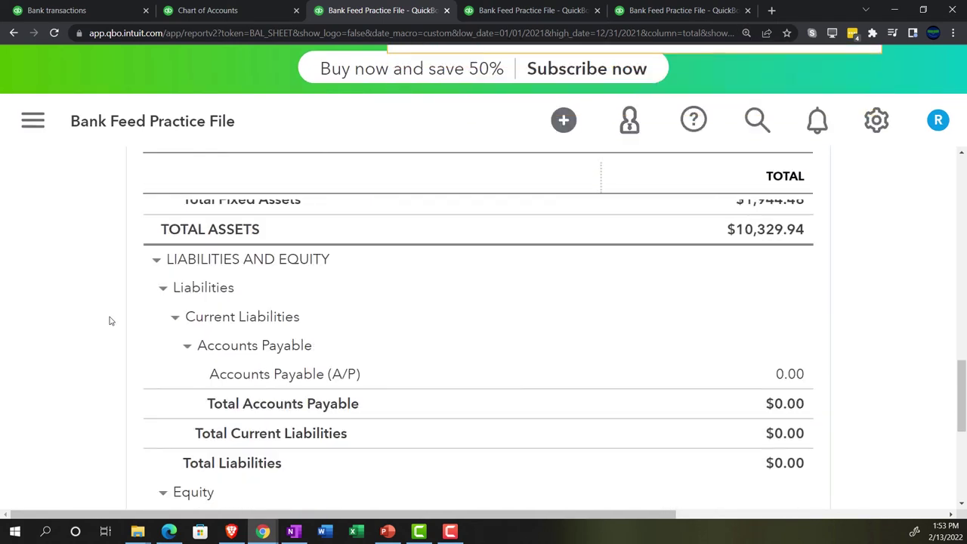
scroll(108, 321, "down", 2)
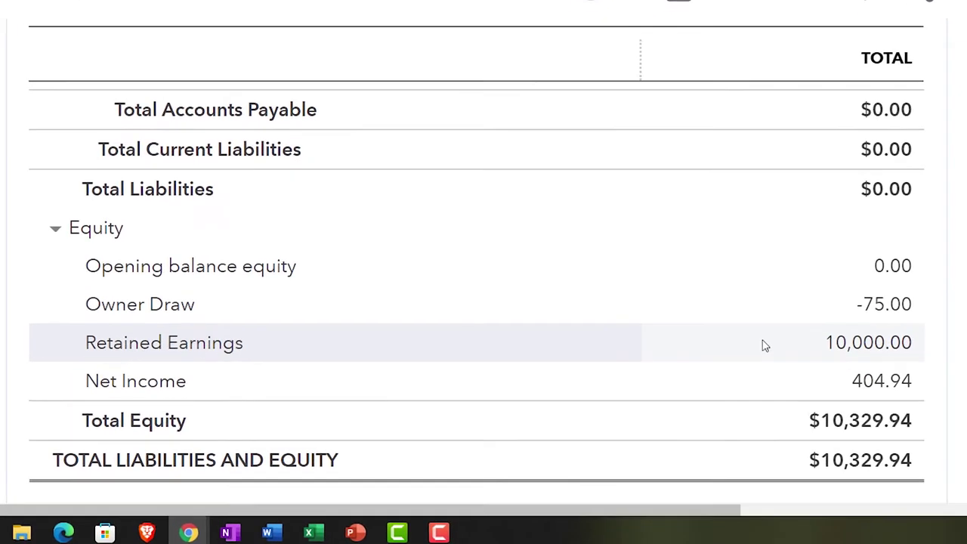
Open the transactions behind the Owner Draw equity balance, check them and return to the Balance Sheet
left_click(898, 308)
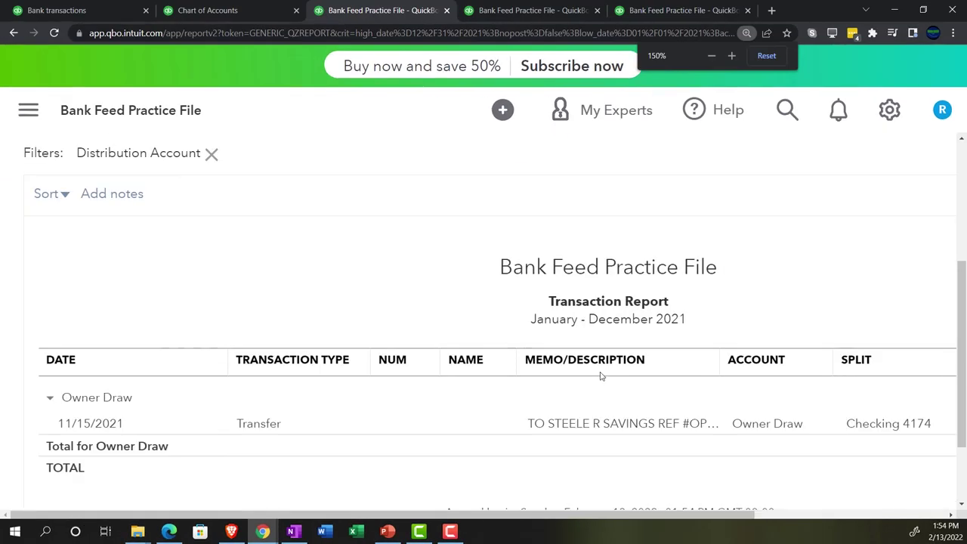
key("ctrl+minus")
key("ctrl+minus")
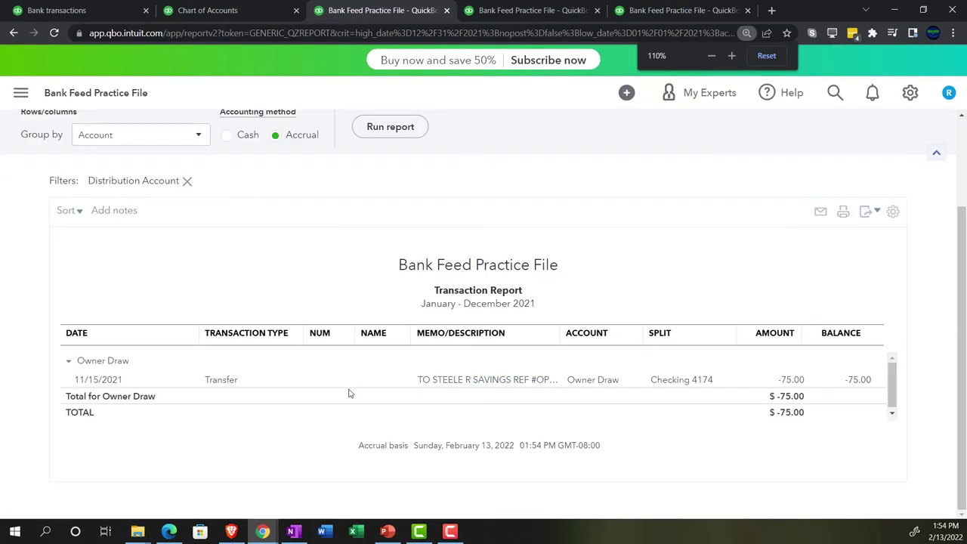
scroll(325, 385, "up", 3)
left_click(108, 166)
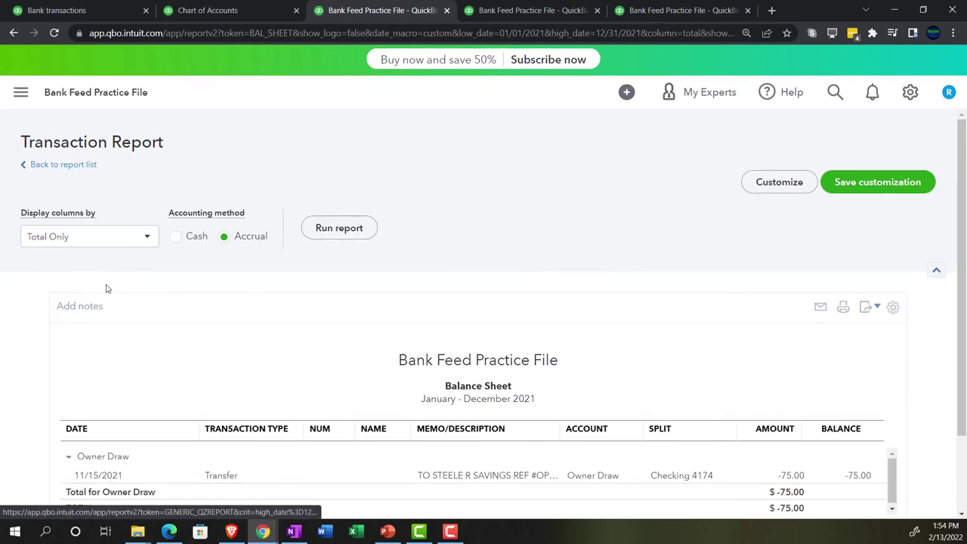
key("ctrl+plus")
key("ctrl+plus")
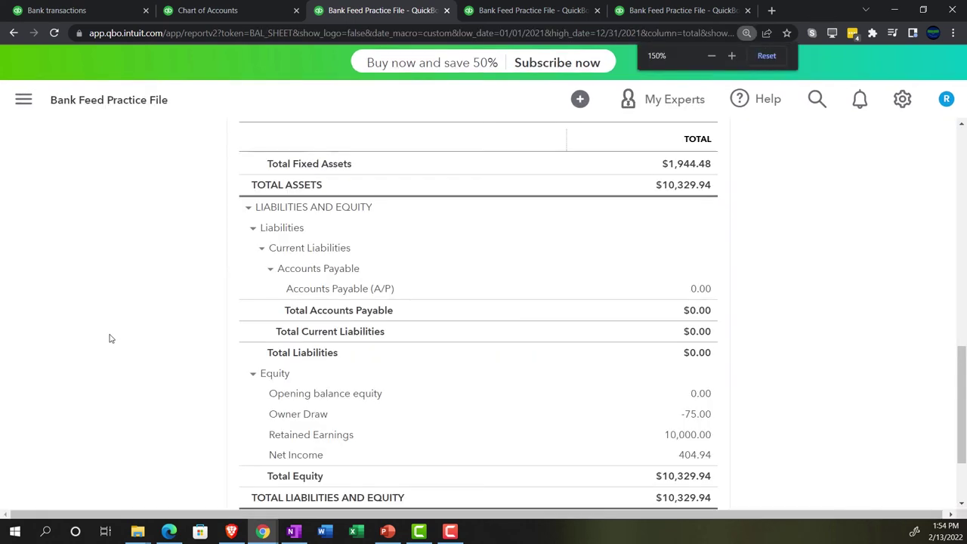
key("ctrl+plus")
key("ctrl+plus")
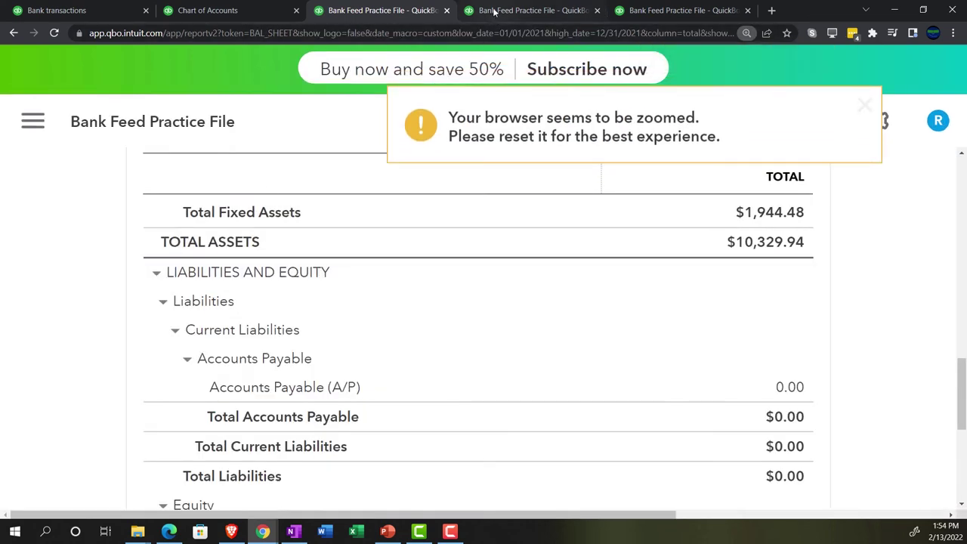
Review the 2021 Profit and Loss report's income, cost of goods sold and expense accounts
left_click(495, 10)
scroll(658, 318, "up", 3)
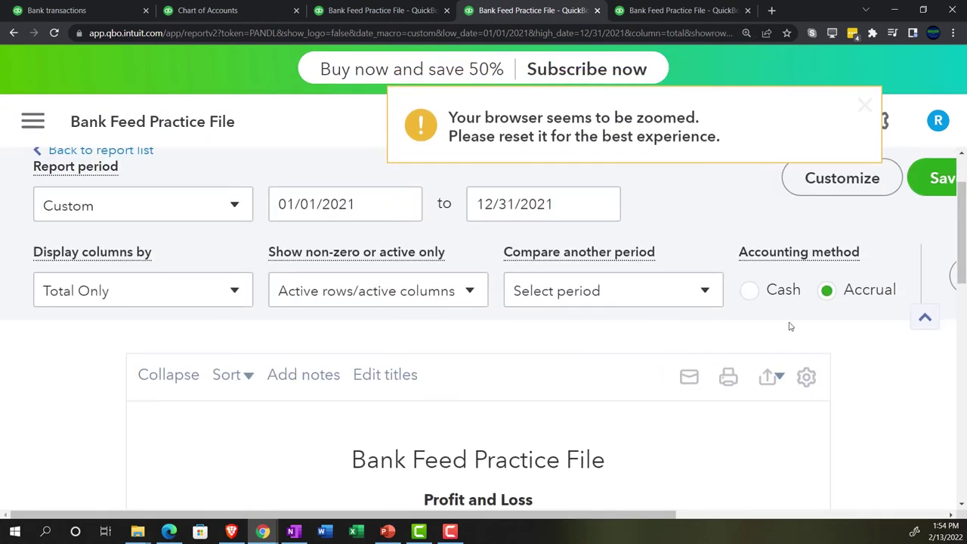
scroll(151, 403, "down", 3)
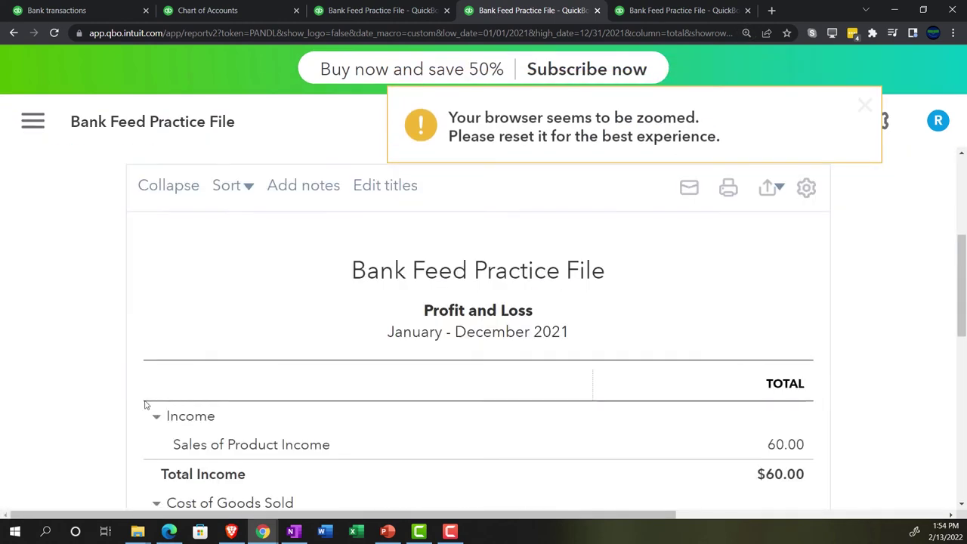
scroll(112, 397, "down", 5)
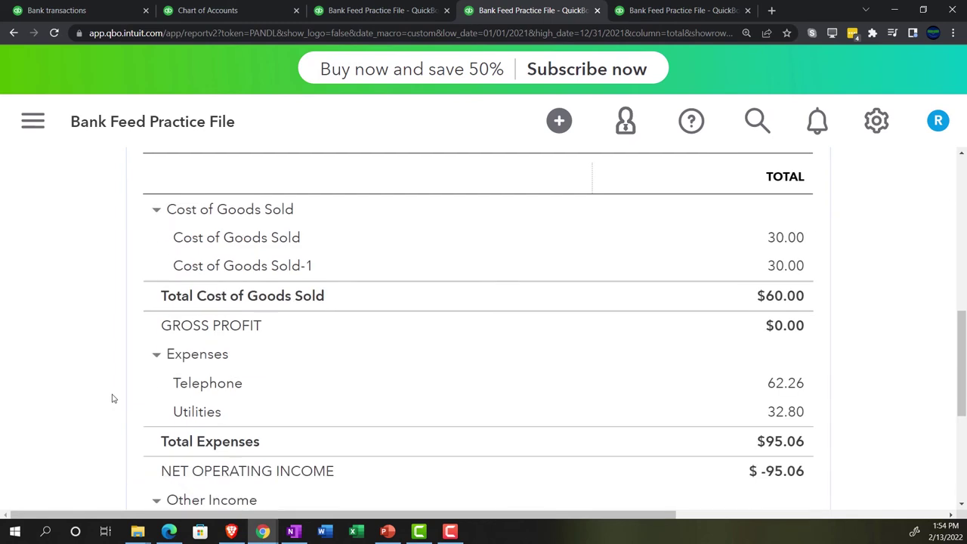
scroll(113, 398, "down", 1)
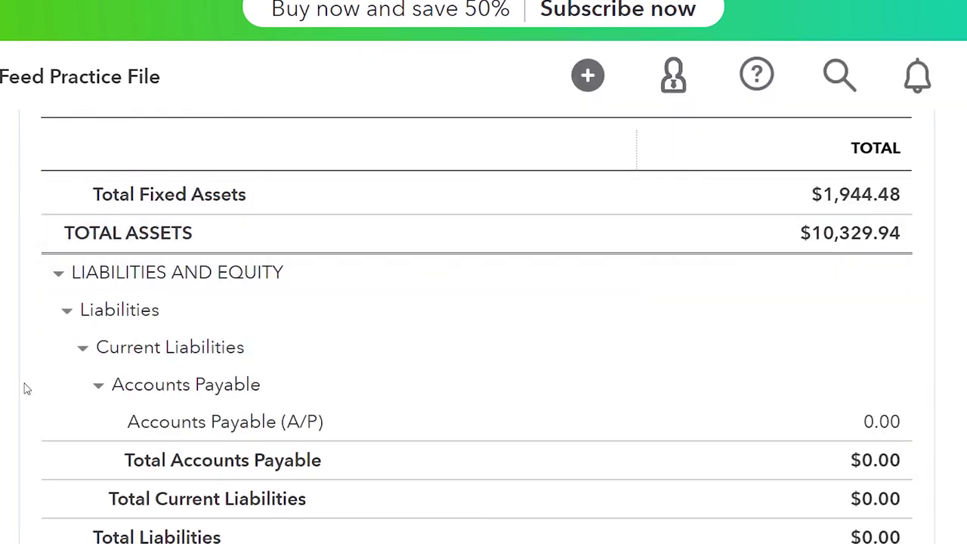
Review the Balance Sheet's asset section back up to the Checking 4174 bank account
scroll(19, 385, "up", 8)
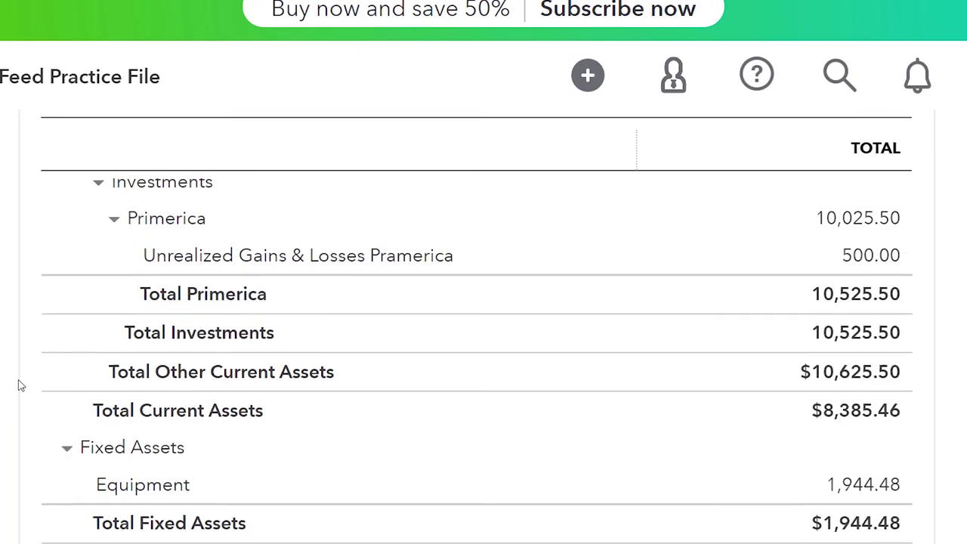
scroll(19, 385, "up", 4)
scroll(20, 384, "down", 1)
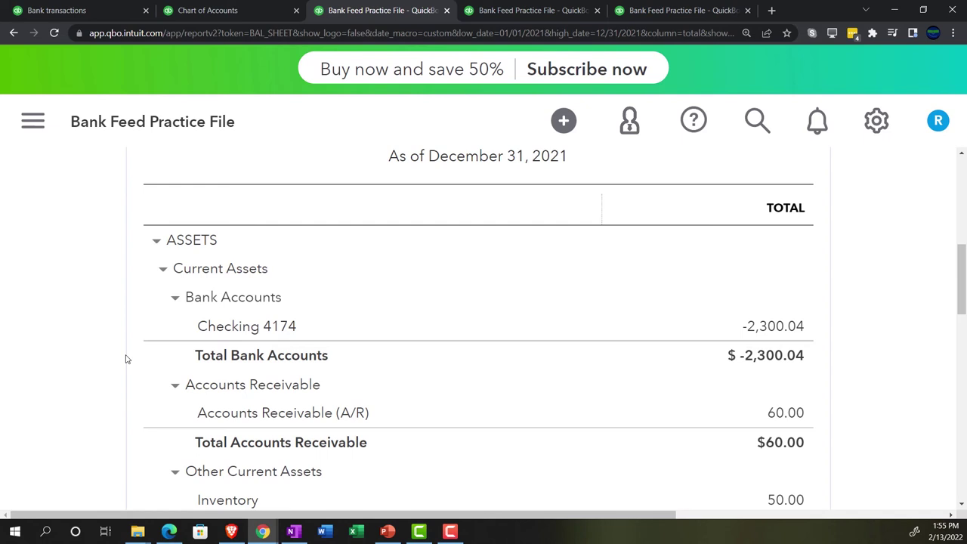
Return to the bank transactions, categorize the 10/18/2021 PRIMERICA life insurance payment of $25.50 as Owner Draw and add it
key("ctrl+1")
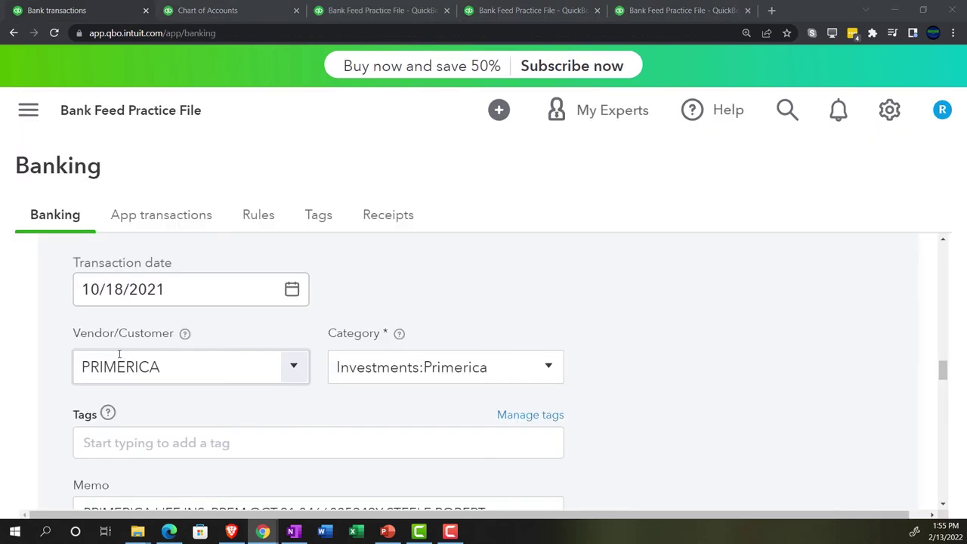
scroll(112, 351, "up", 1)
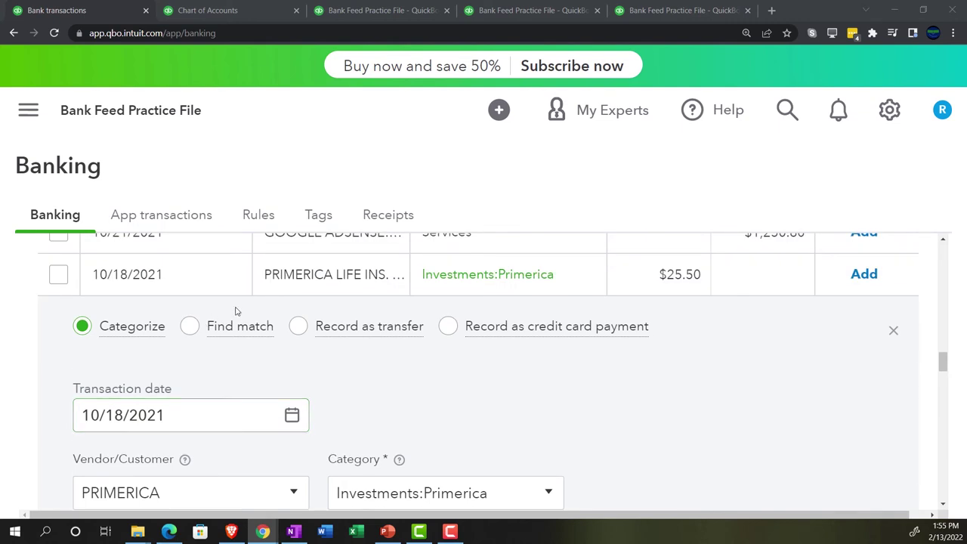
scroll(393, 352, "down", 1)
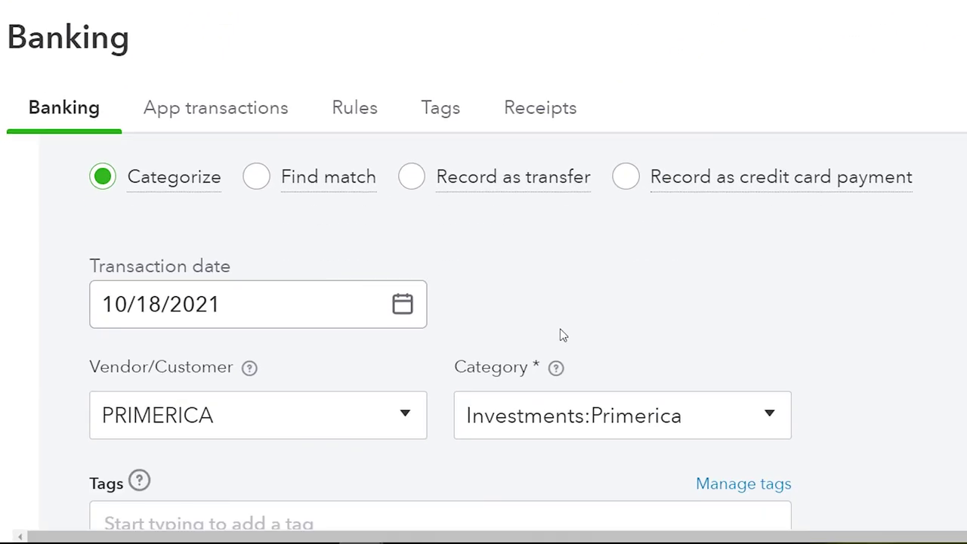
key("ctrl+minus")
key("ctrl+minus")
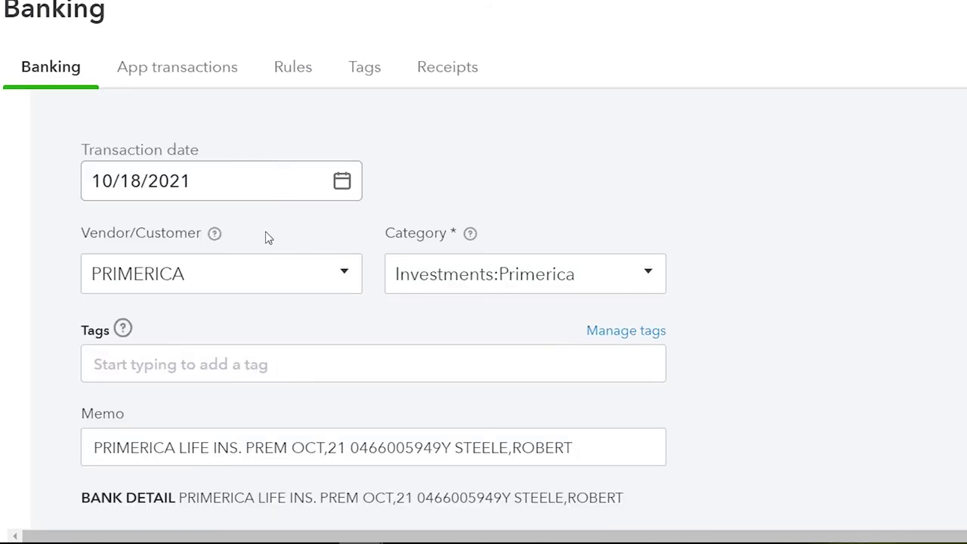
left_click(126, 195)
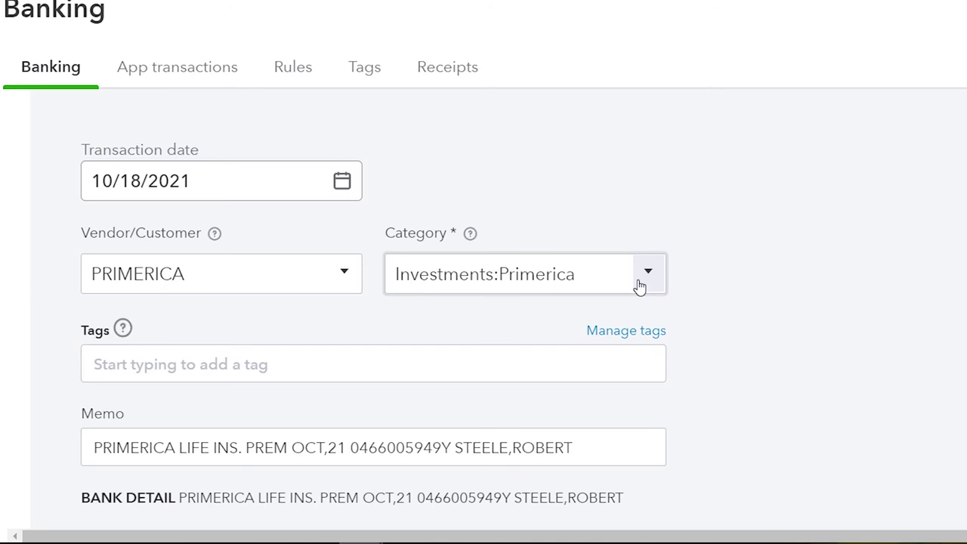
left_click(640, 286)
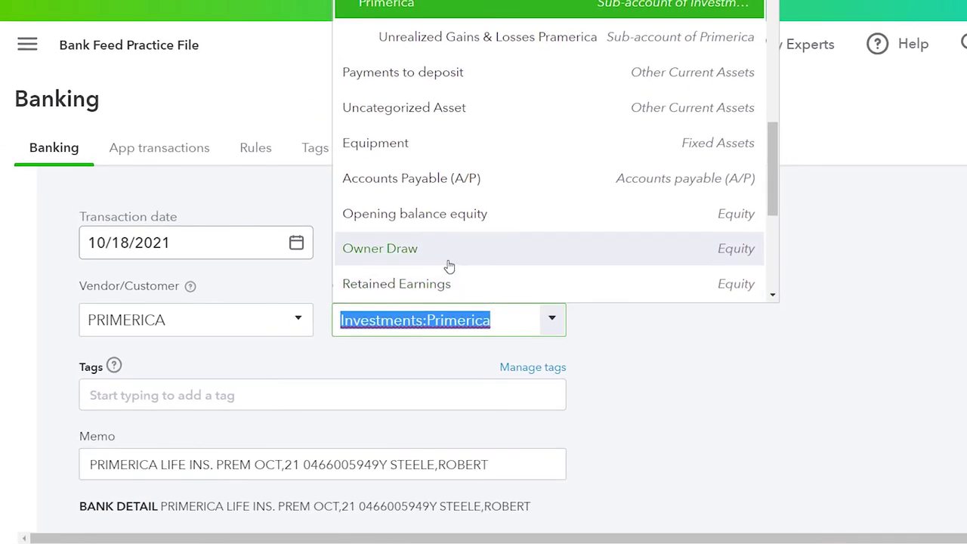
left_click(448, 266)
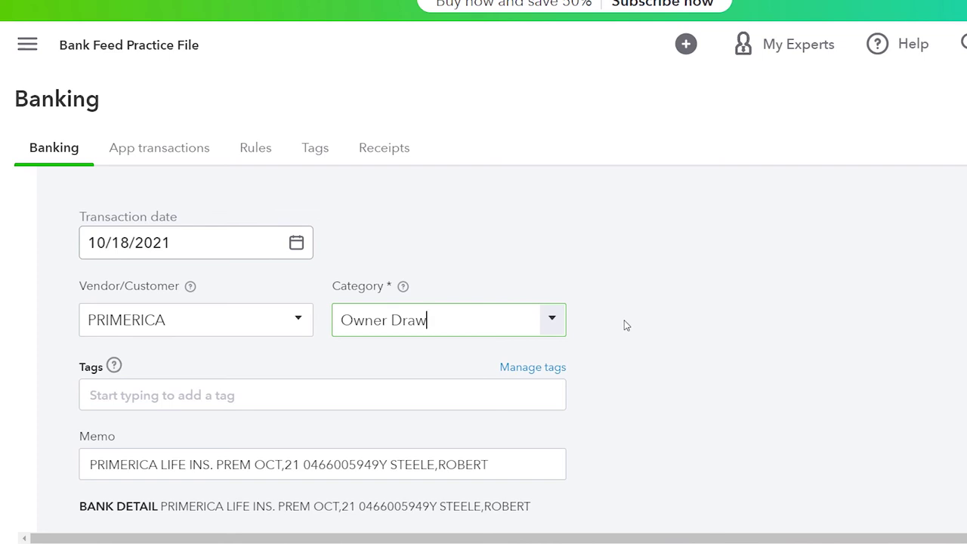
scroll(624, 325, "down", 1)
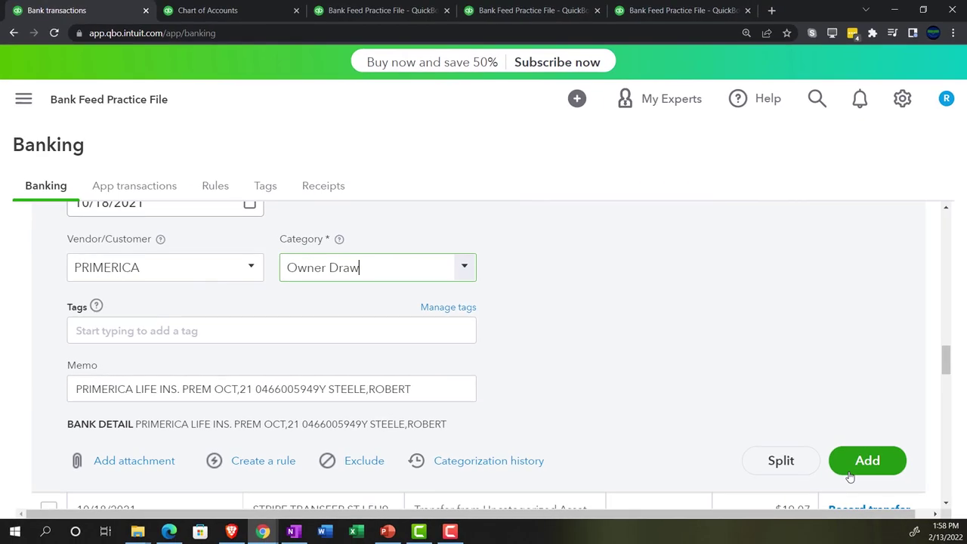
left_click(851, 476)
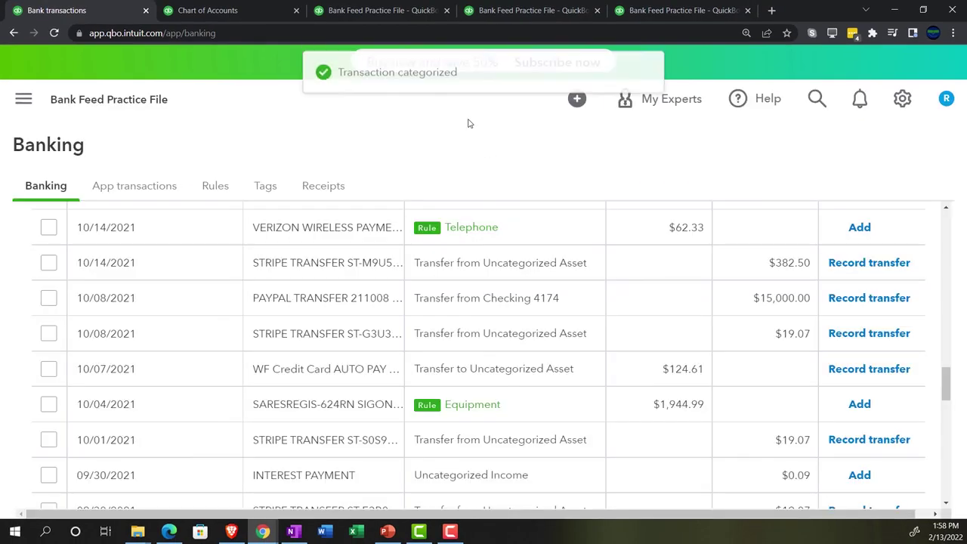
Rerun the 2021 Balance Sheet and open the transactions behind the Checking 4174 balance
key("ctrl+3")
key("ctrl+minus")
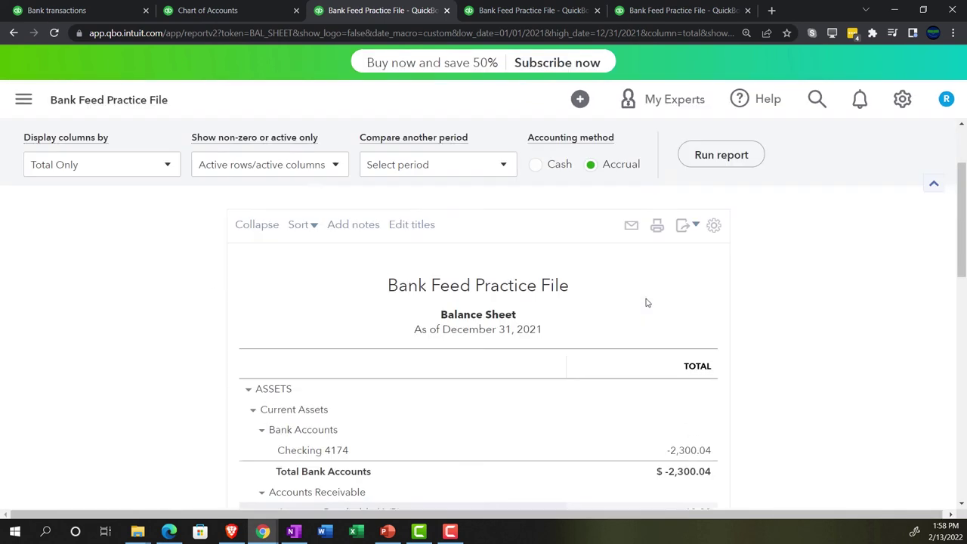
scroll(643, 300, "up", 3)
scroll(187, 367, "down", 3)
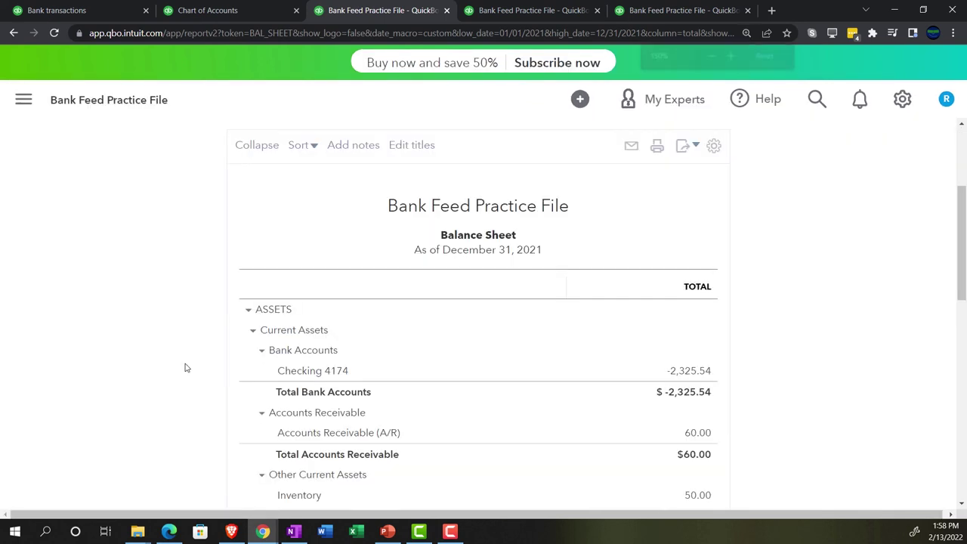
key("ctrl+plus")
key("ctrl+plus")
scroll(185, 355, "down", 2)
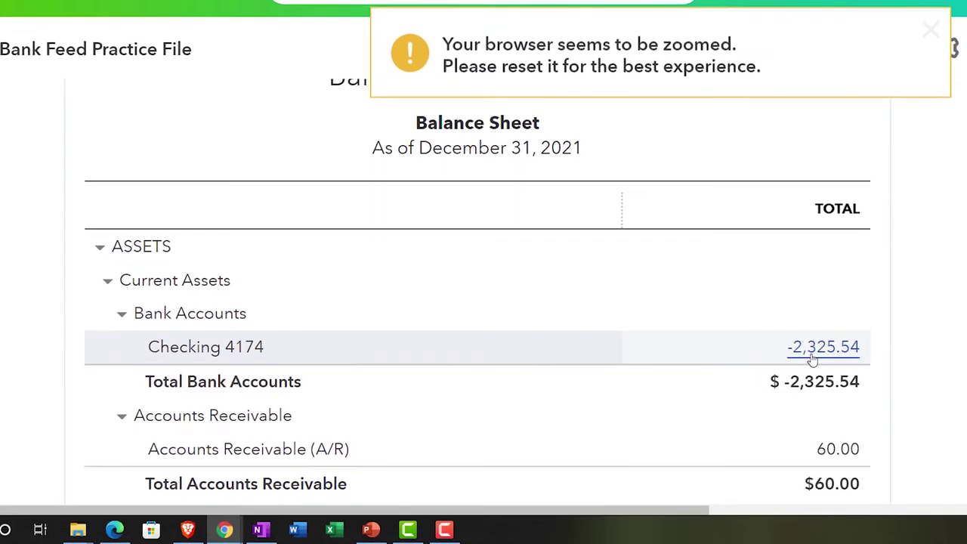
left_click(877, 315)
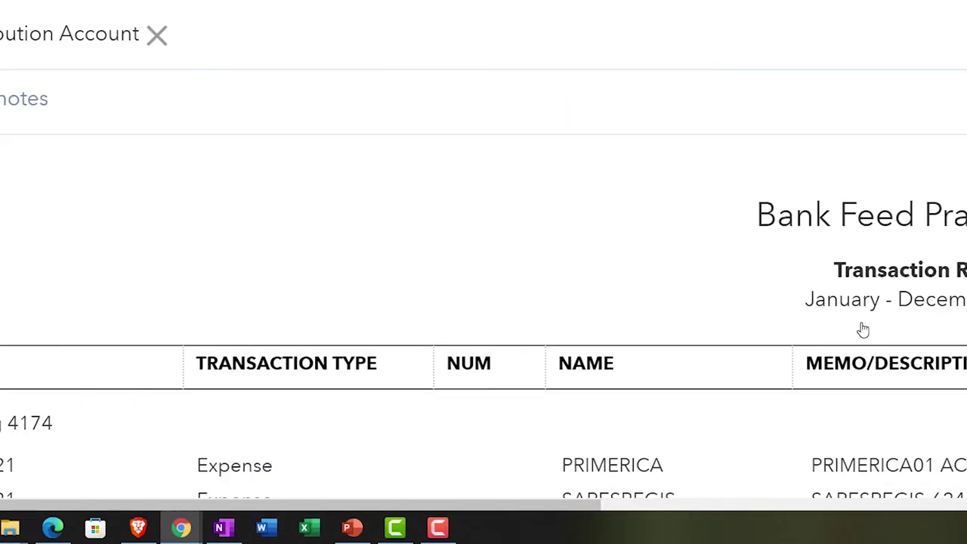
Check the 10/18/2021 PRIMERICA expense in the Checking 4174 transactions and return to the Balance Sheet summary
key("ctrl+minus")
key("ctrl+minus")
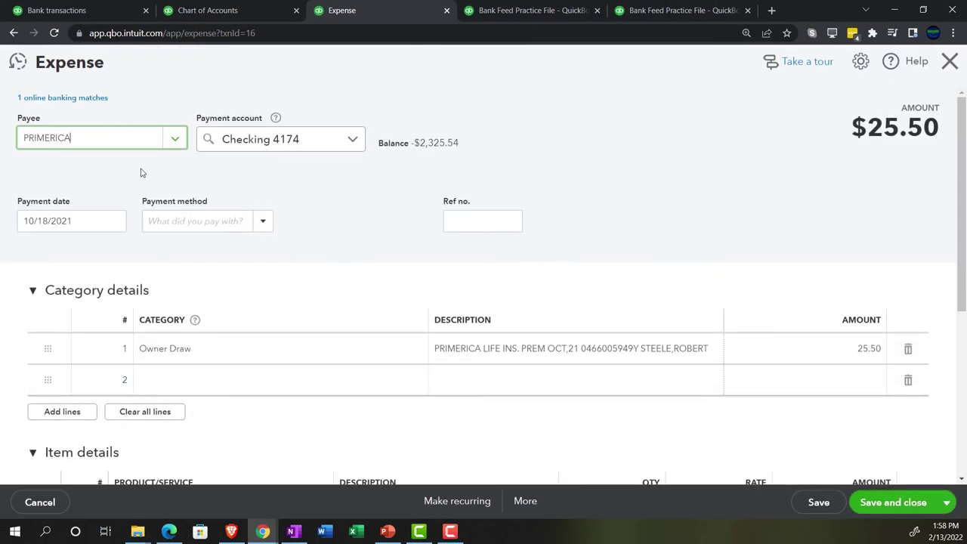
mouse_move(194, 363)
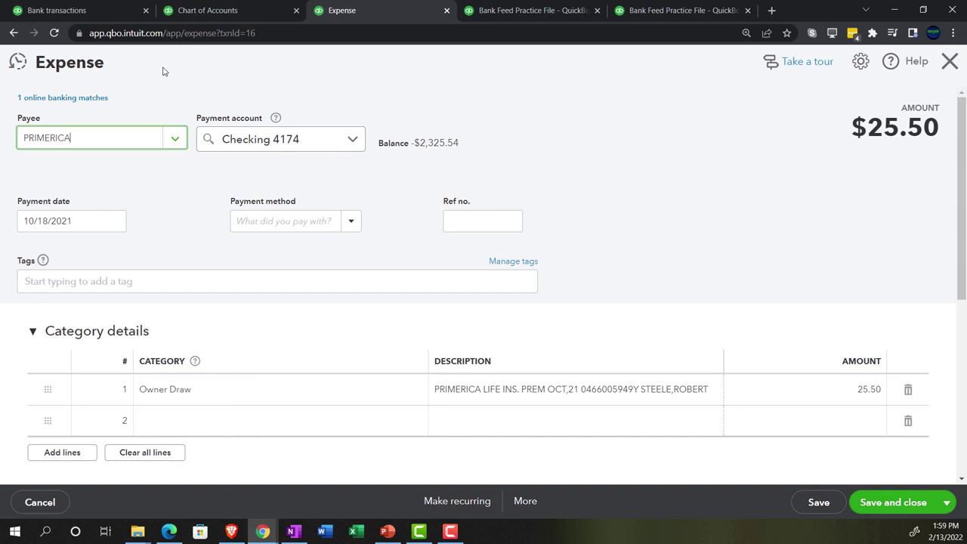
left_click(950, 61)
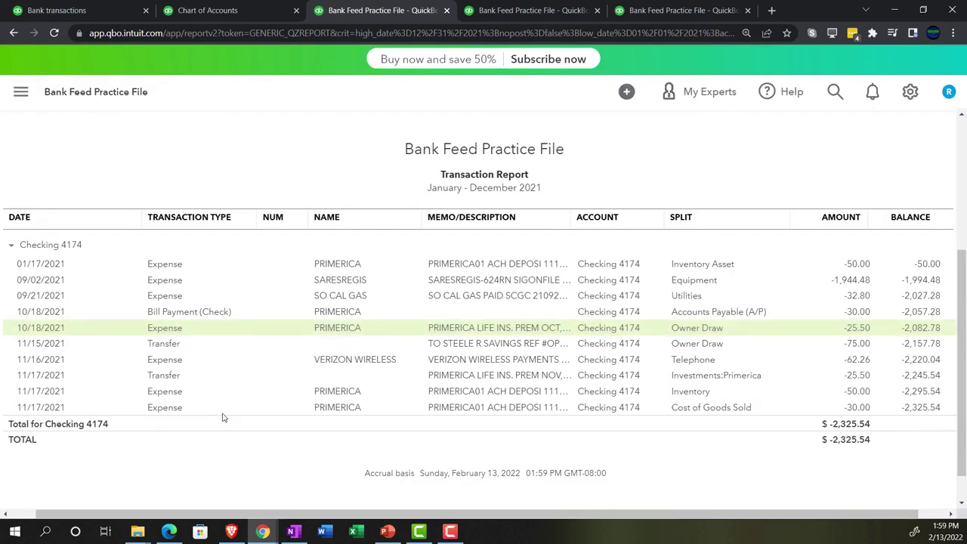
scroll(222, 417, "up", 3)
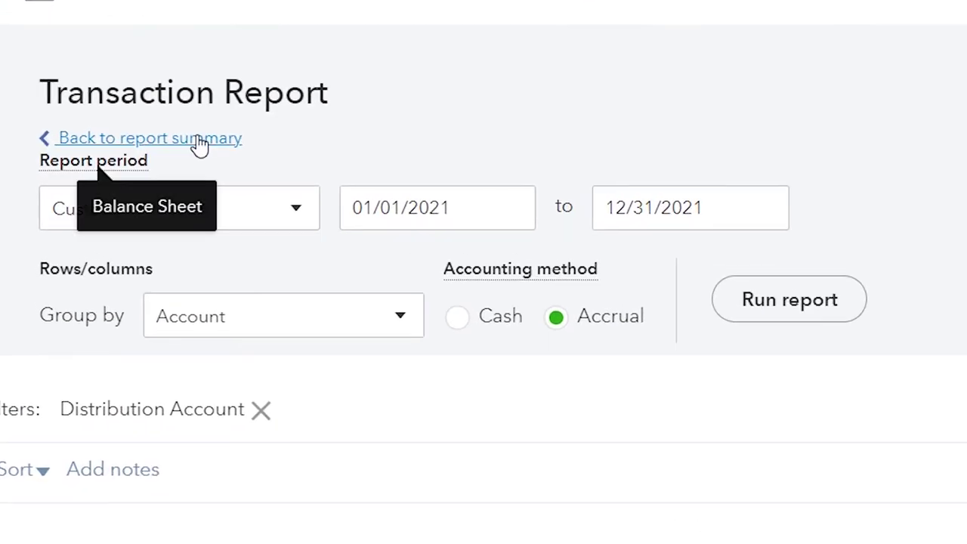
left_click(198, 144)
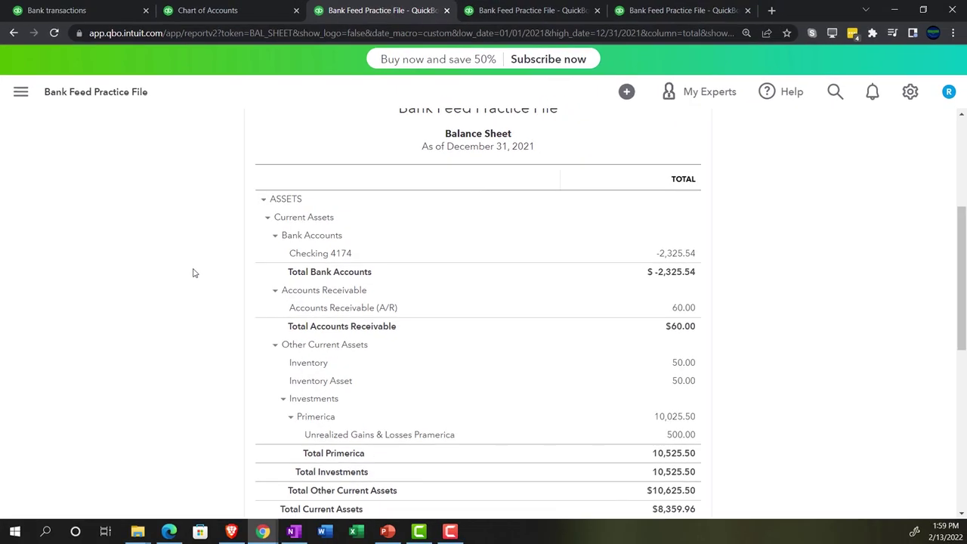
Open the transactions behind the Balance Sheet's Owner Draw equity balance and examine the PRIMERICA expense entry
key("ctrl+plus")
key("ctrl+plus")
key("ctrl+plus")
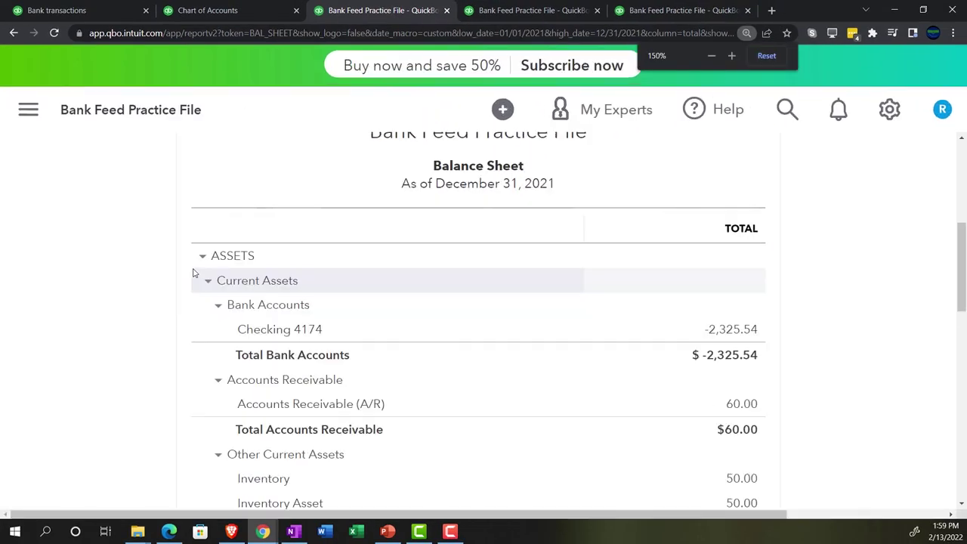
scroll(192, 273, "down", 5)
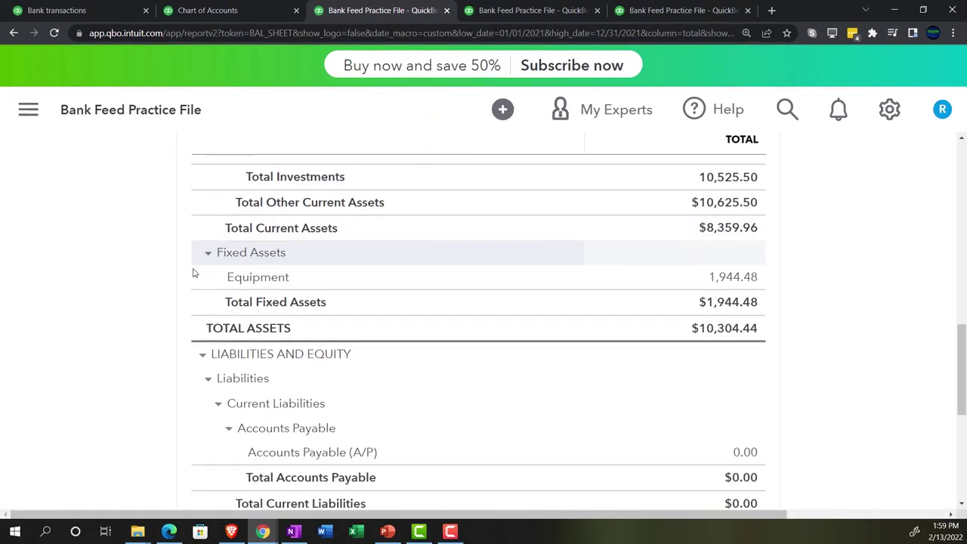
scroll(192, 272, "down", 1)
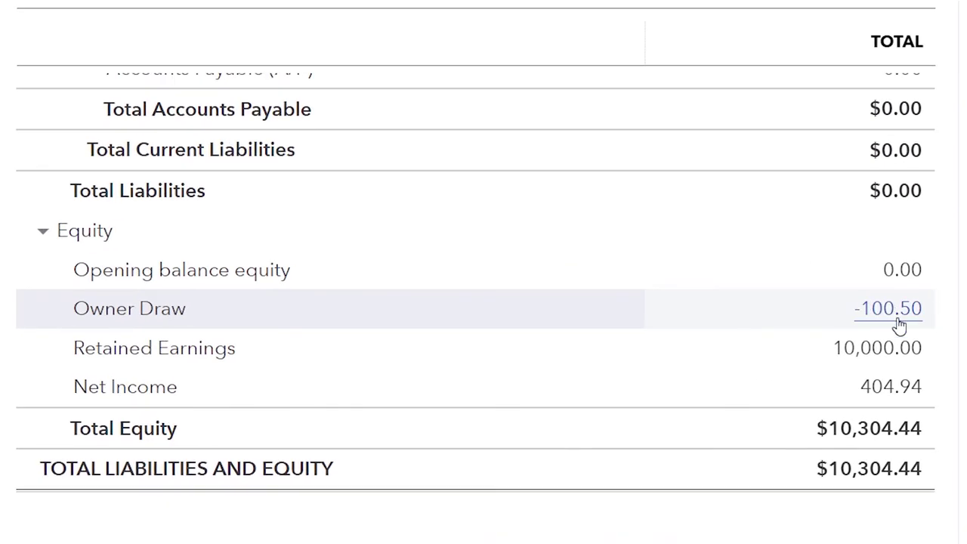
left_click(871, 321)
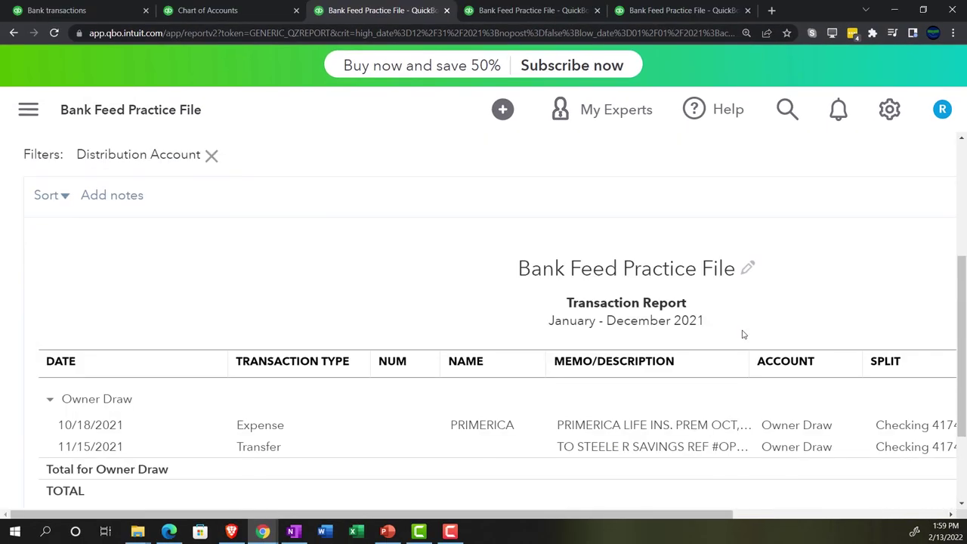
scroll(743, 335, "down", 1)
key("ctrl+minus")
key("ctrl+minus")
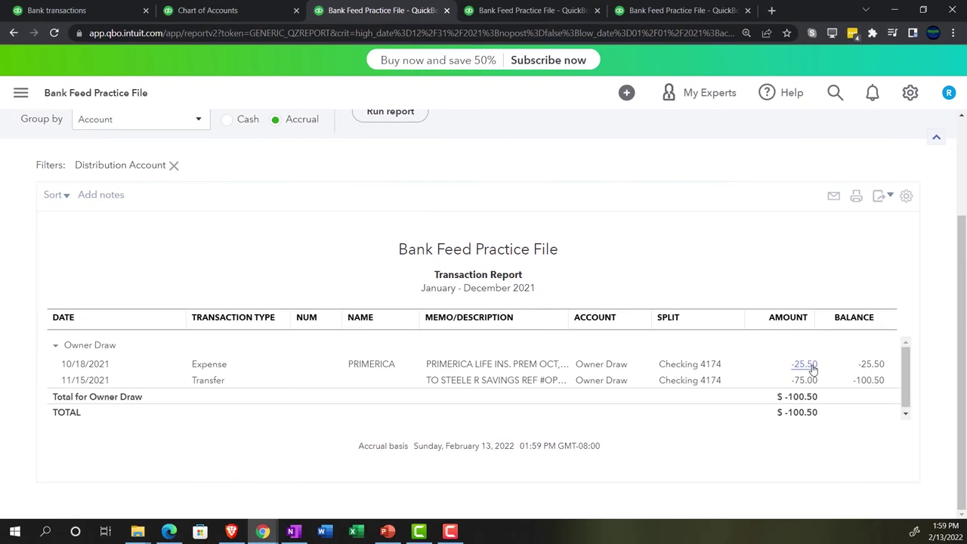
Go back from the Owner Draw transactions to the Balance Sheet and examine its liabilities and equity section
scroll(52, 357, "up", 2)
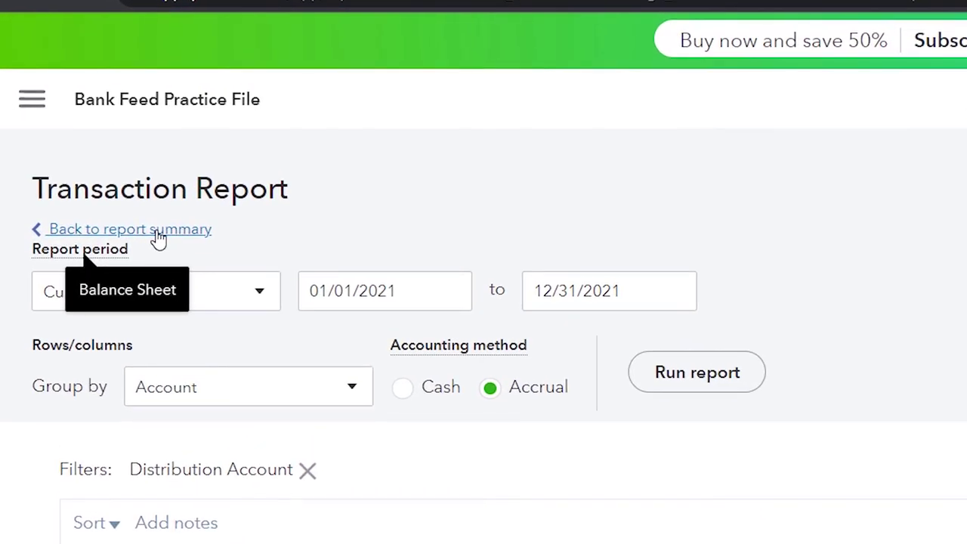
left_click(159, 235)
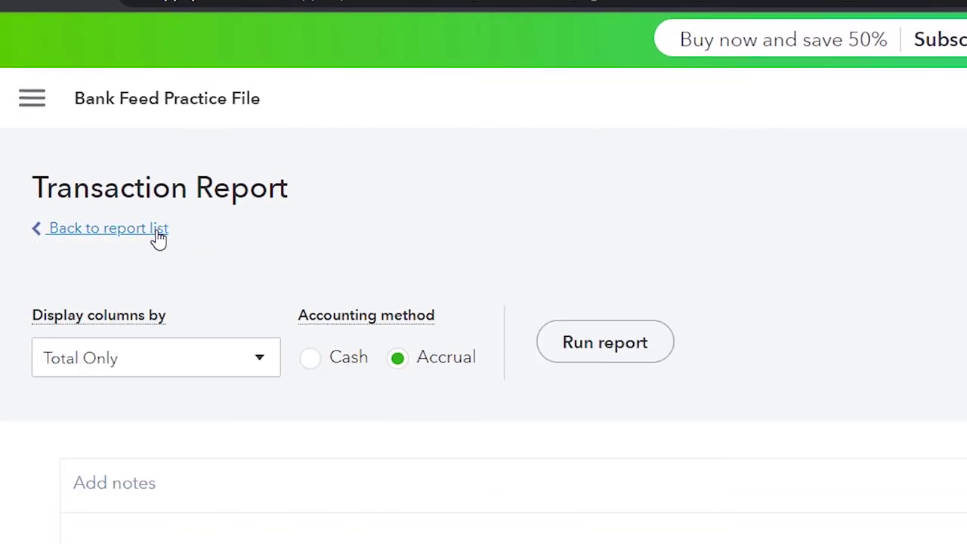
scroll(129, 212, "down", 10)
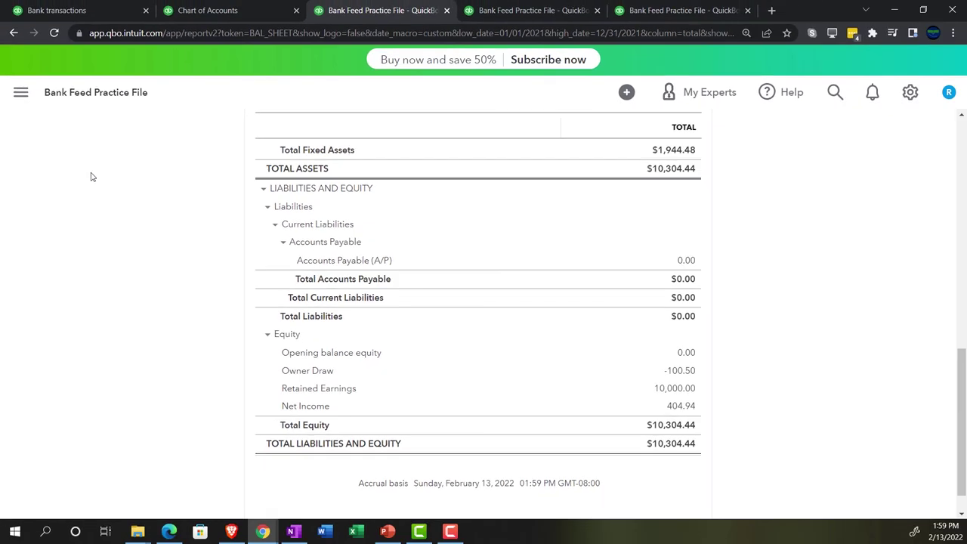
key("ctrl+plus")
key("ctrl+plus")
key("ctrl+plus")
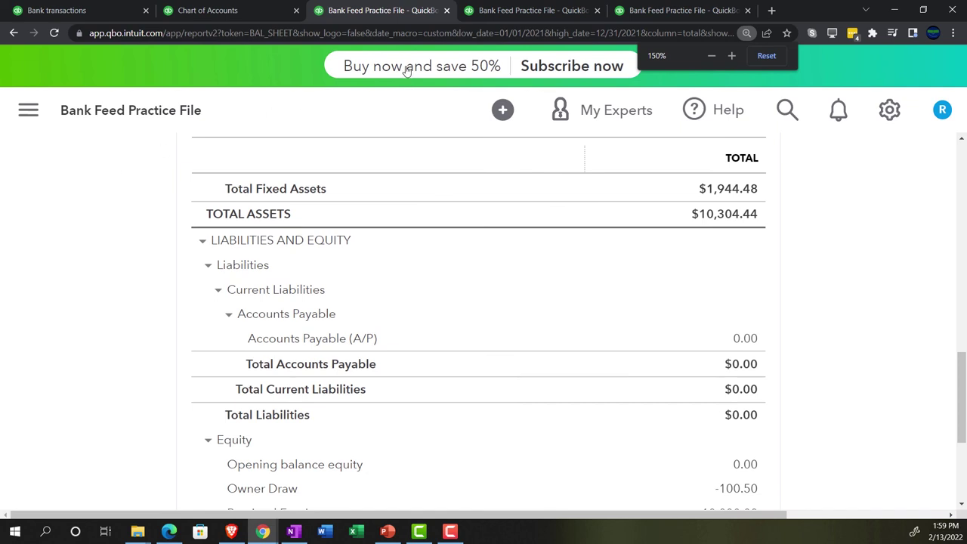
Rerun the 2021 Profit and Loss report and review cost of goods sold, expenses, other income and net income
left_click(521, 11)
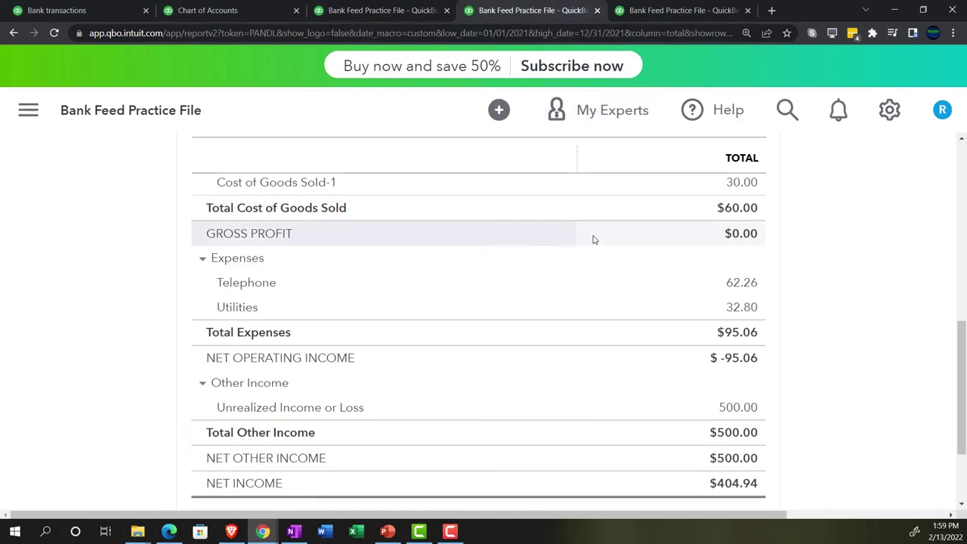
scroll(594, 239, "up", 10)
left_click(841, 315)
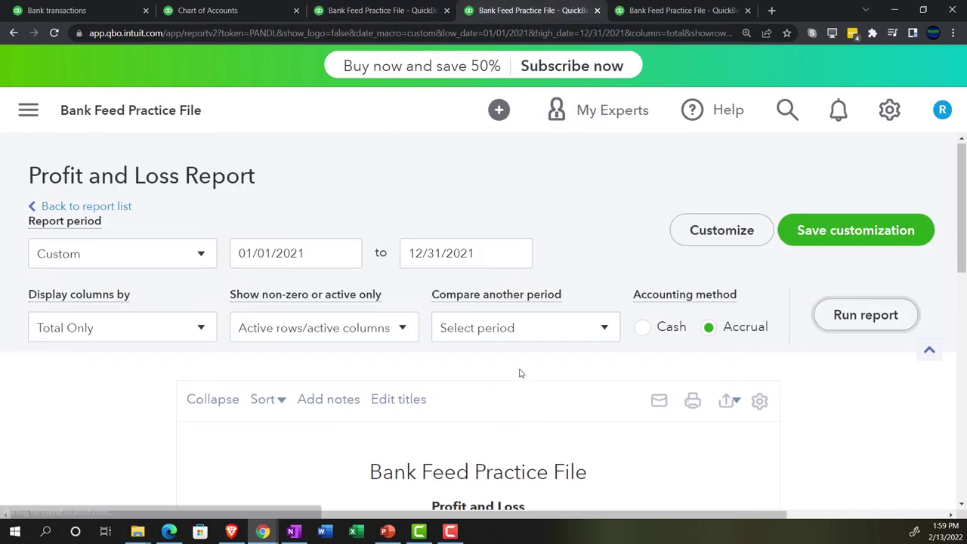
scroll(519, 385, "down", 3)
key("ctrl+plus")
scroll(484, 383, "down", 4)
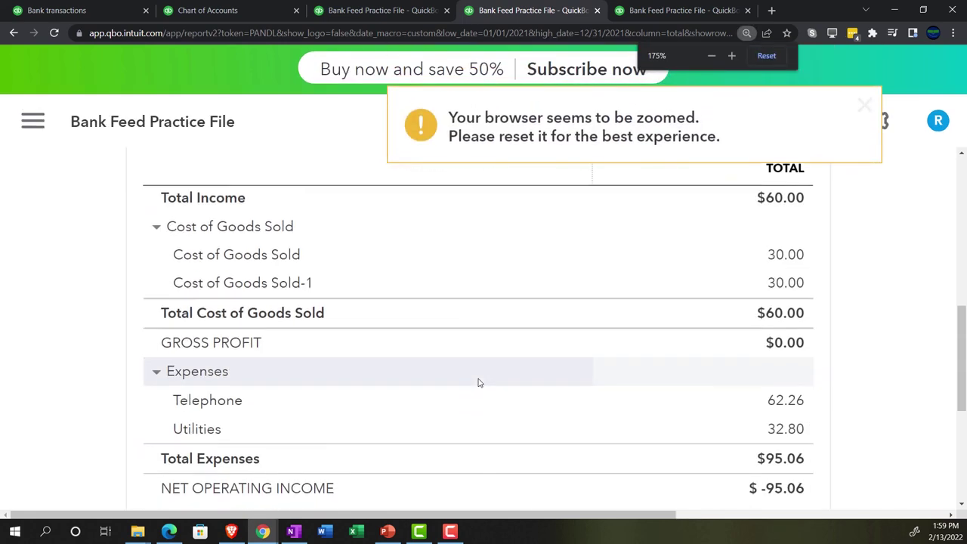
scroll(478, 383, "down", 3)
scroll(477, 383, "up", 1)
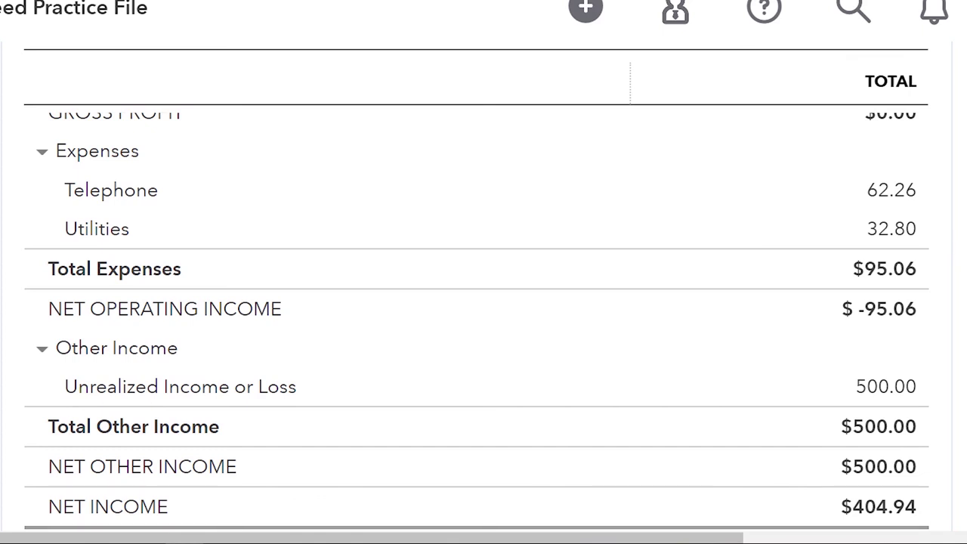
scroll(945, 393, "down", 1)
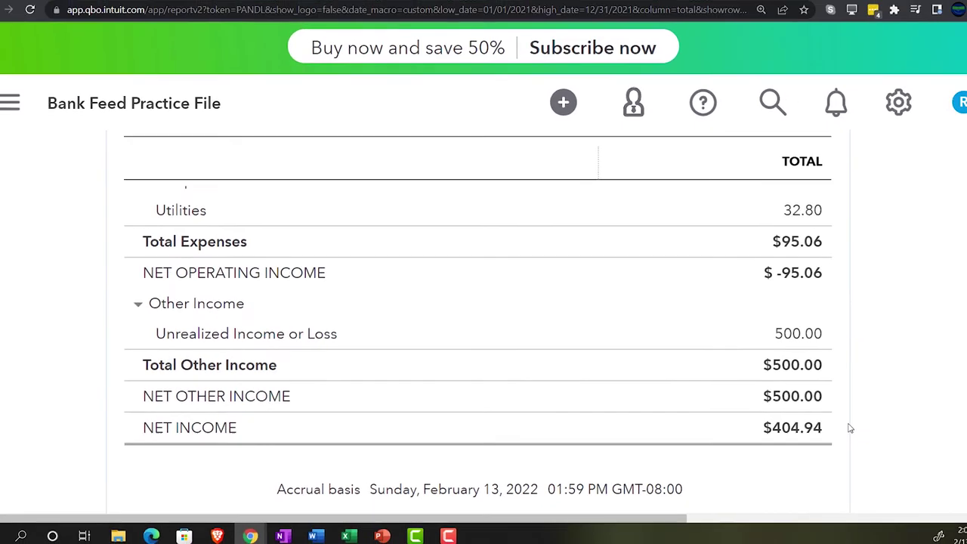